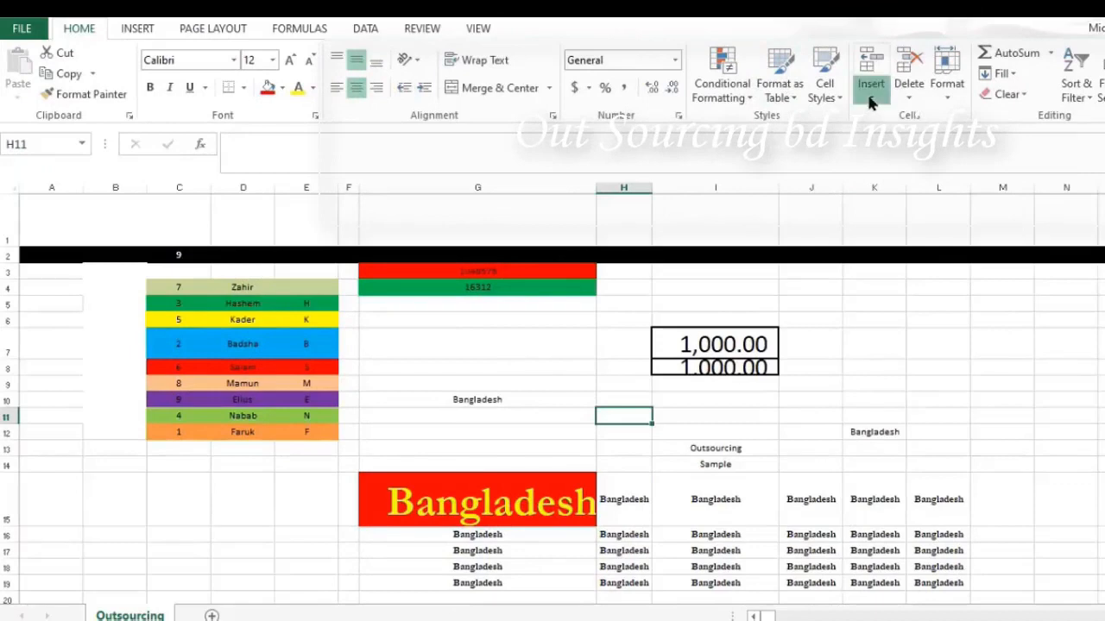
Insert a new worksheet into the workbook and look over its empty rows.
left_click(870, 97)
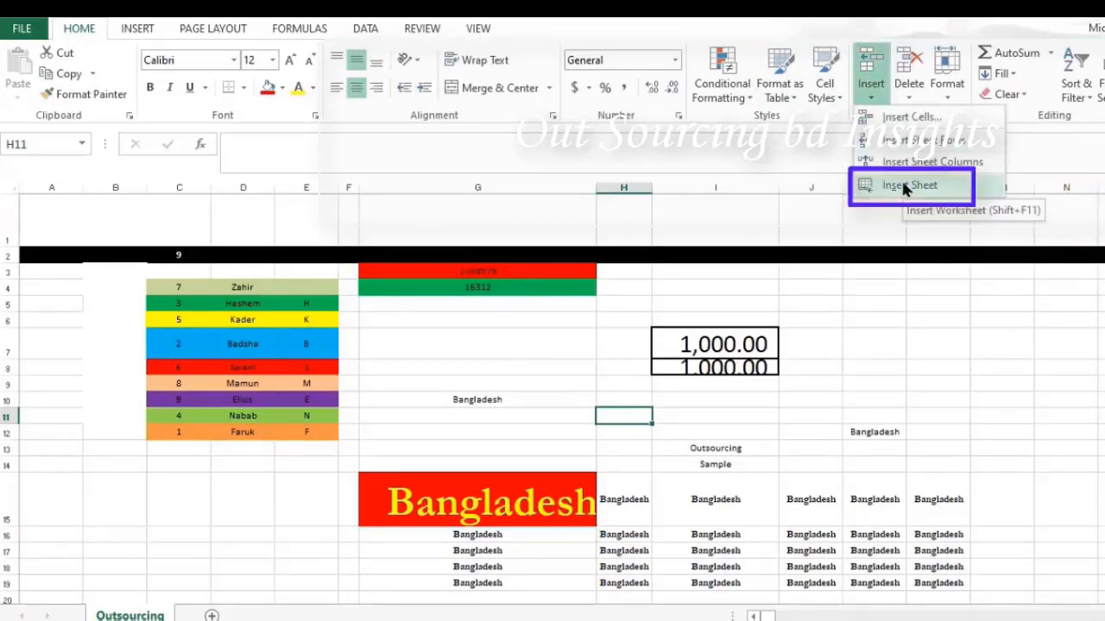
left_click(907, 186)
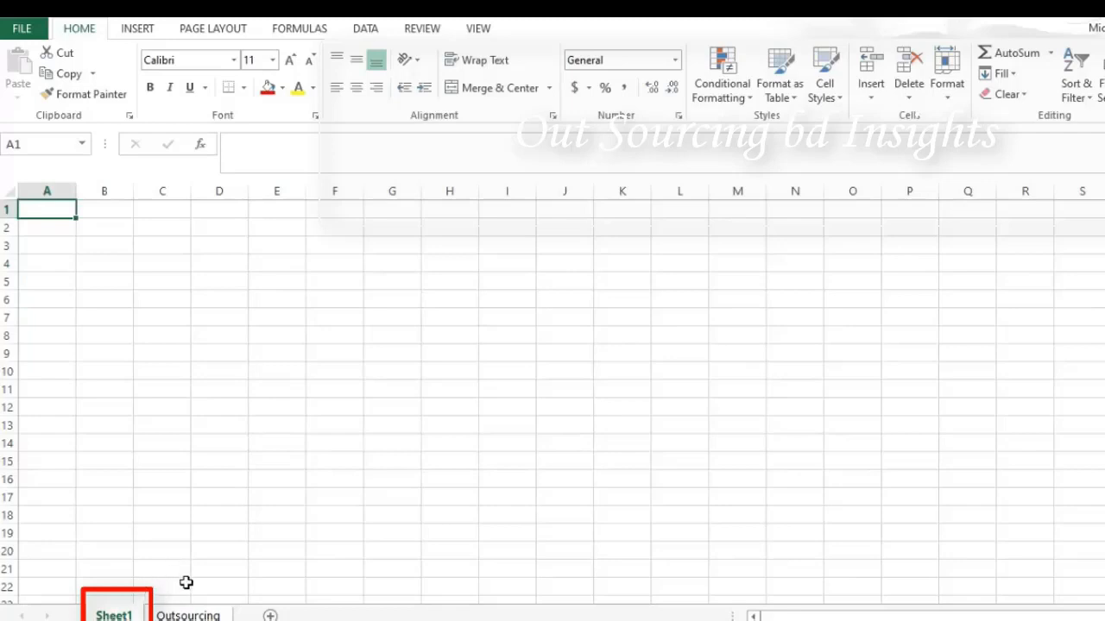
scroll(209, 295, "down", 4)
scroll(209, 294, "up", 4)
left_click(296, 319)
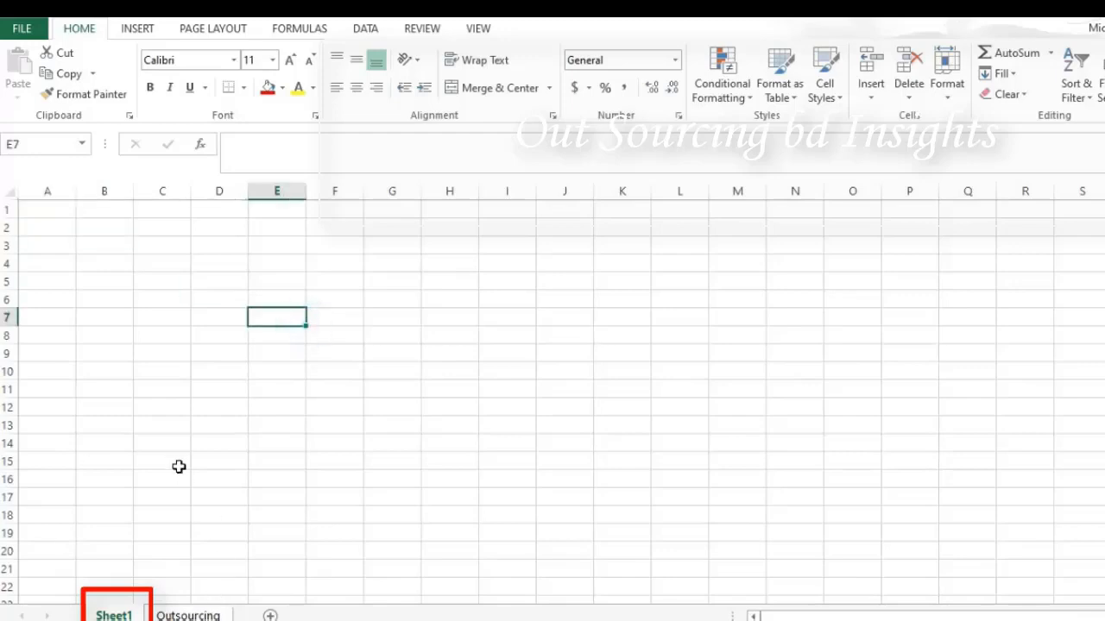
left_click(397, 293)
scroll(409, 392, "down", 7)
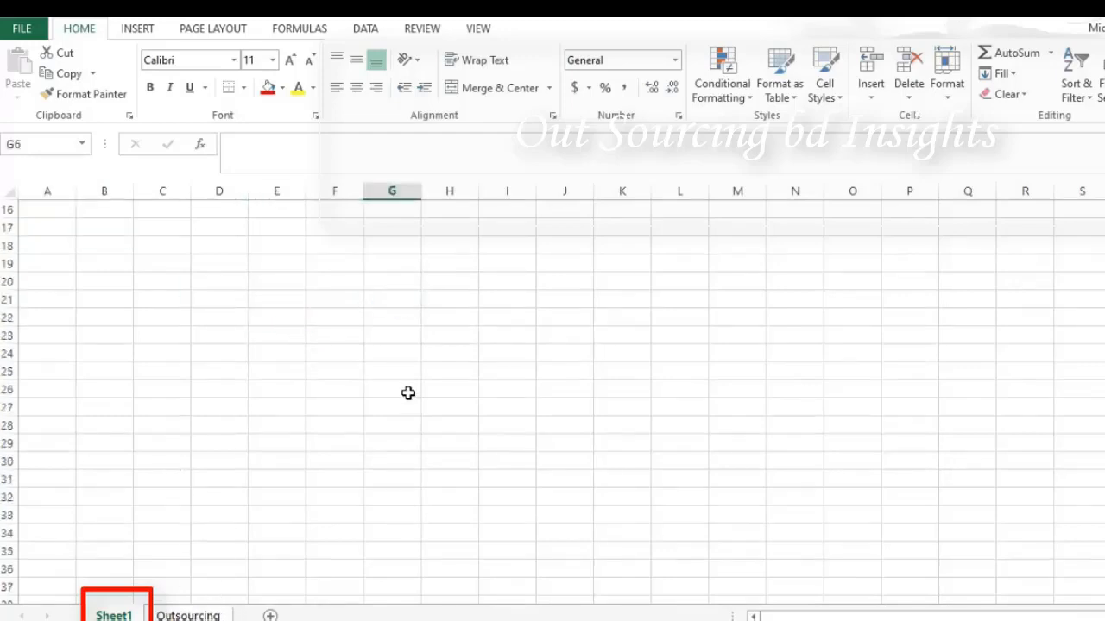
scroll(408, 390, "up", 7)
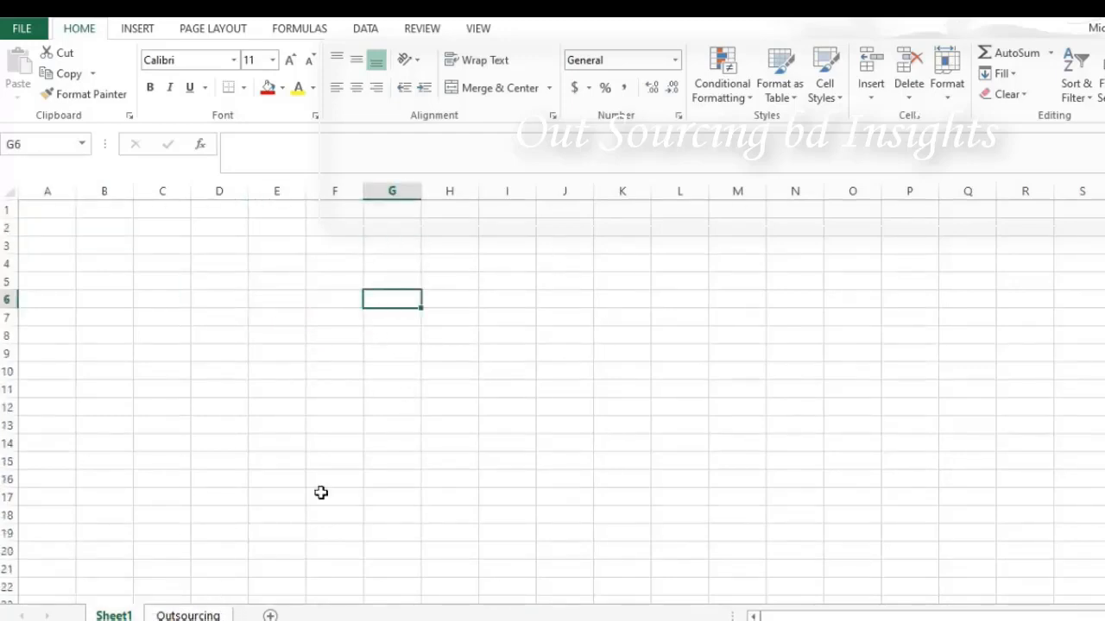
On the Outsourcing sheet, set the font size of cells G3:G4 to 20.
left_click(200, 612)
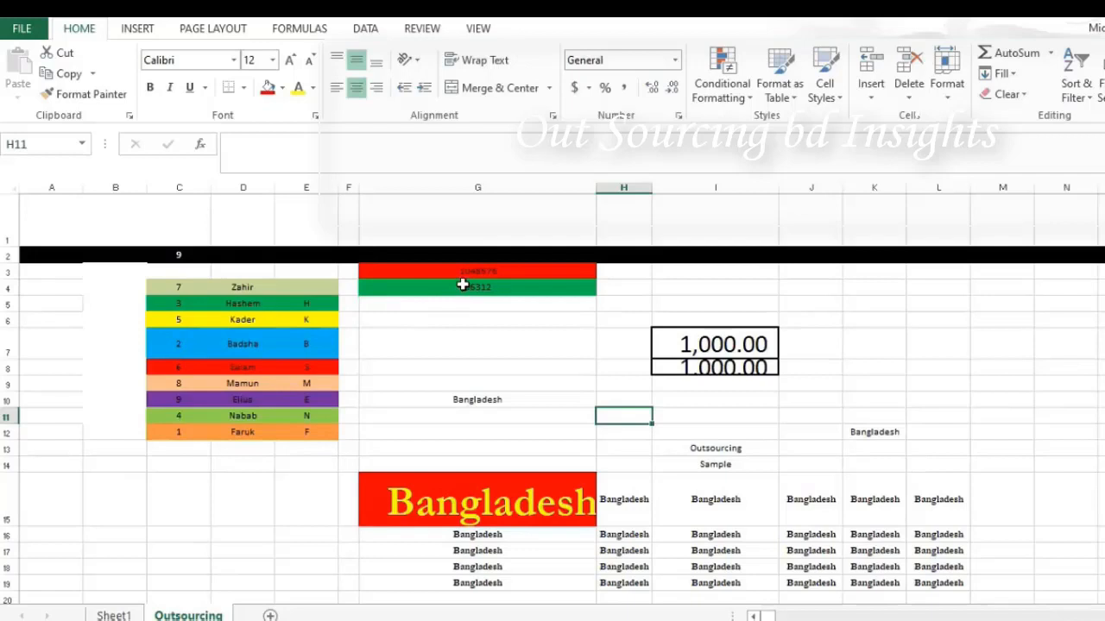
left_click_drag(505, 274, 509, 289)
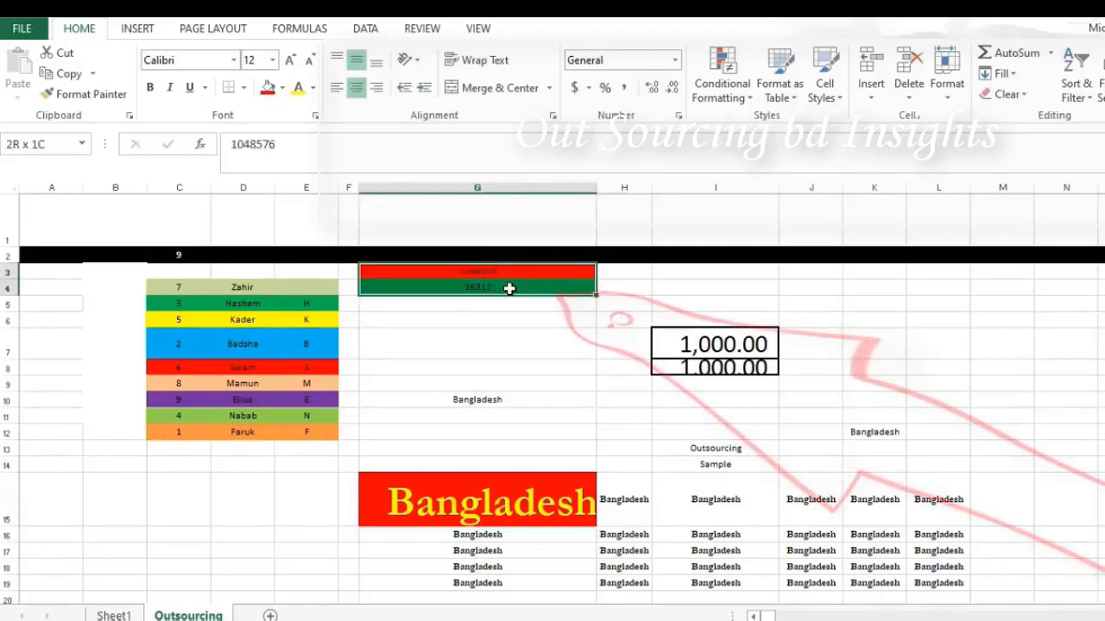
left_click(272, 60)
type("20")
key("Return")
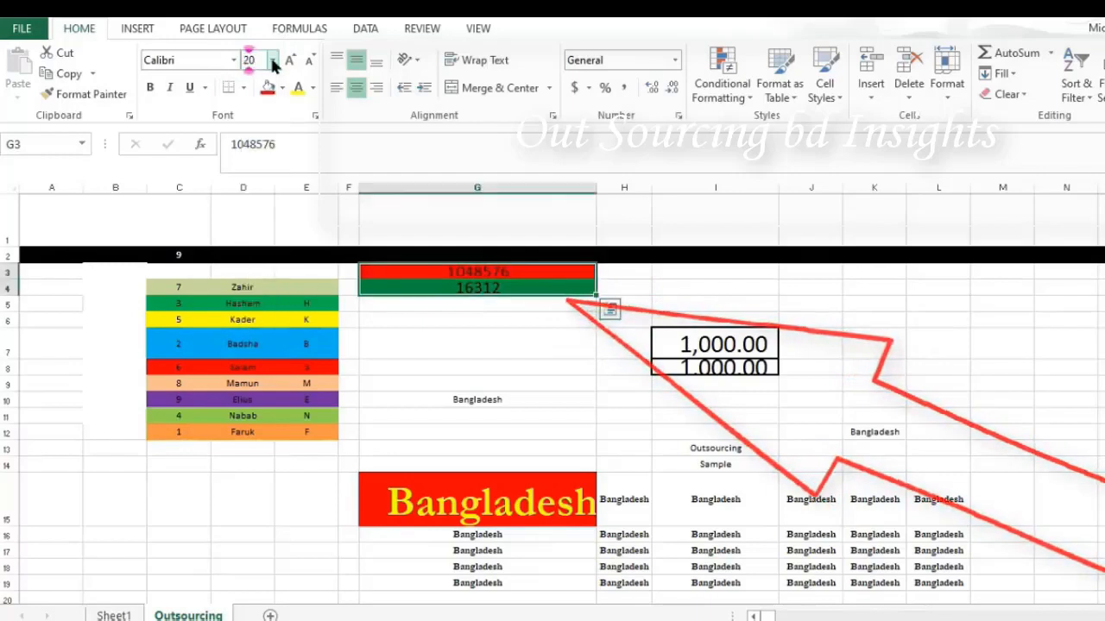
left_click(420, 346)
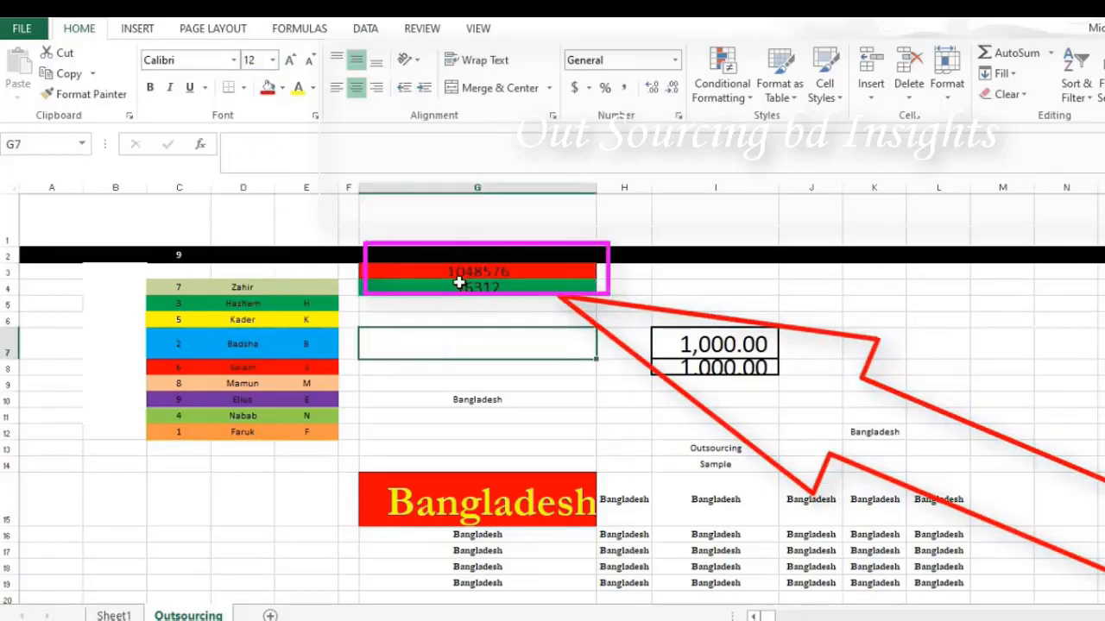
left_click(528, 275)
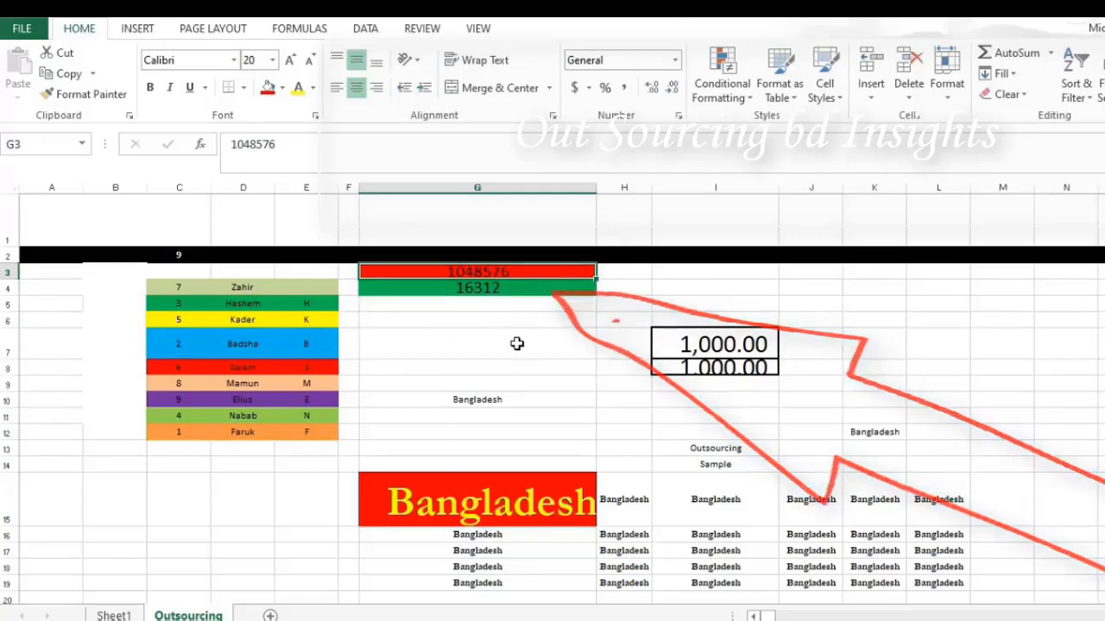
left_click(514, 290)
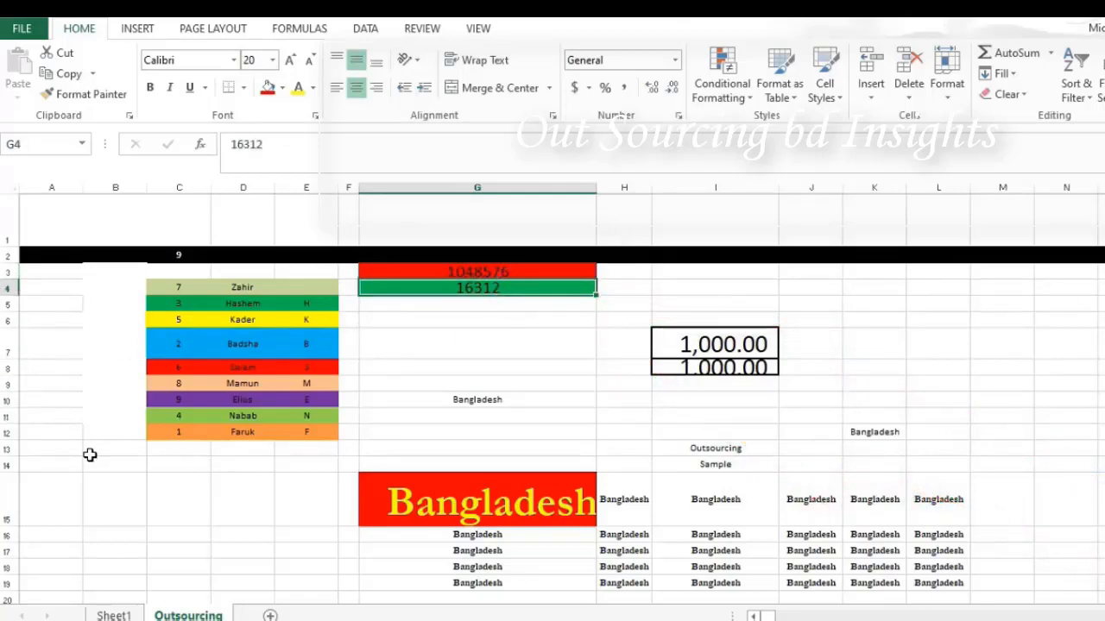
Go from column A to the last cell of the Outsourcing sheet and examine the last row number.
left_click(76, 376)
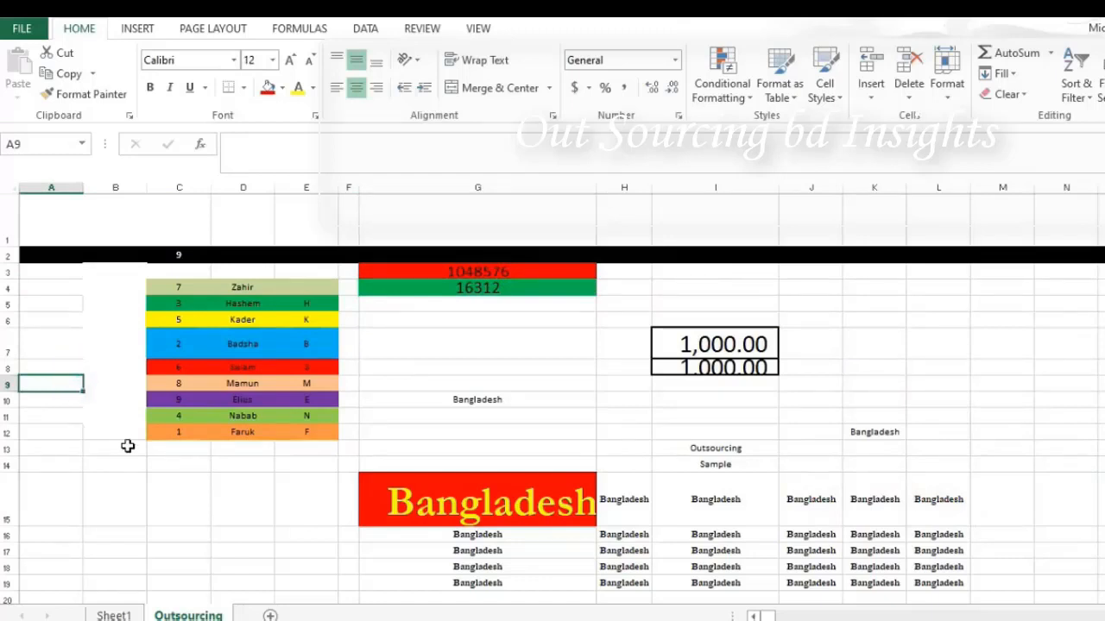
key("ctrl+End")
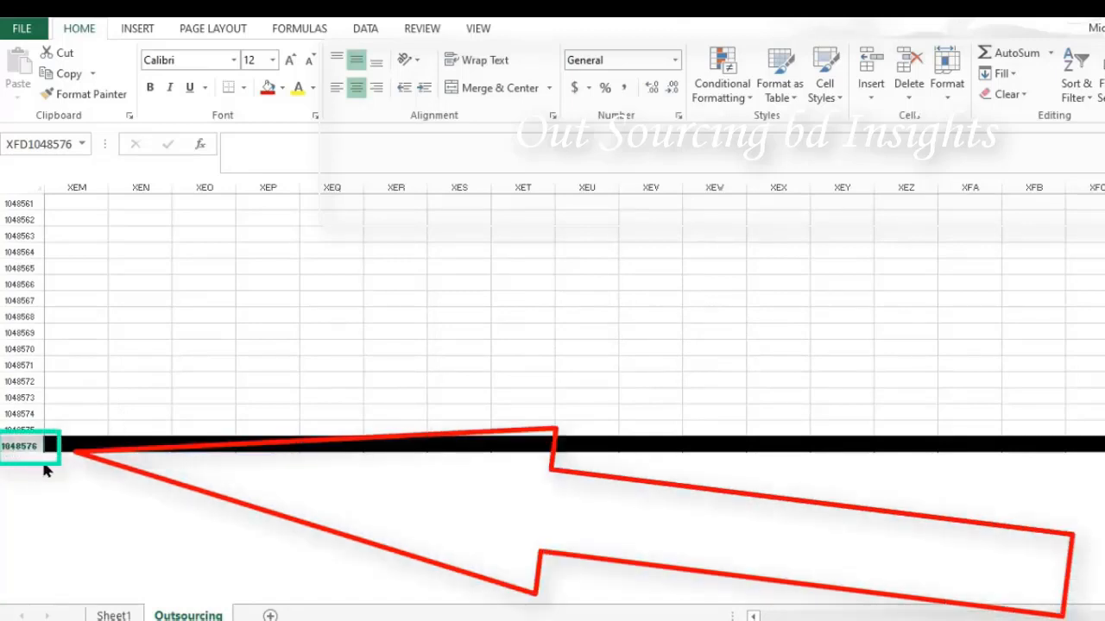
scroll(489, 368, "up", 10)
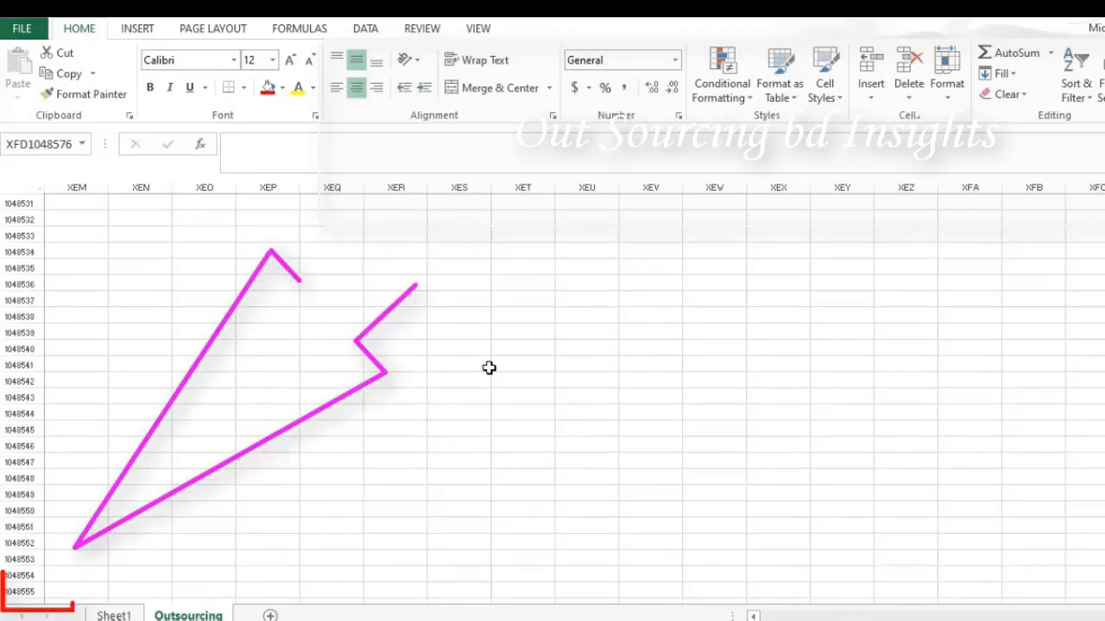
scroll(485, 370, "down", 7)
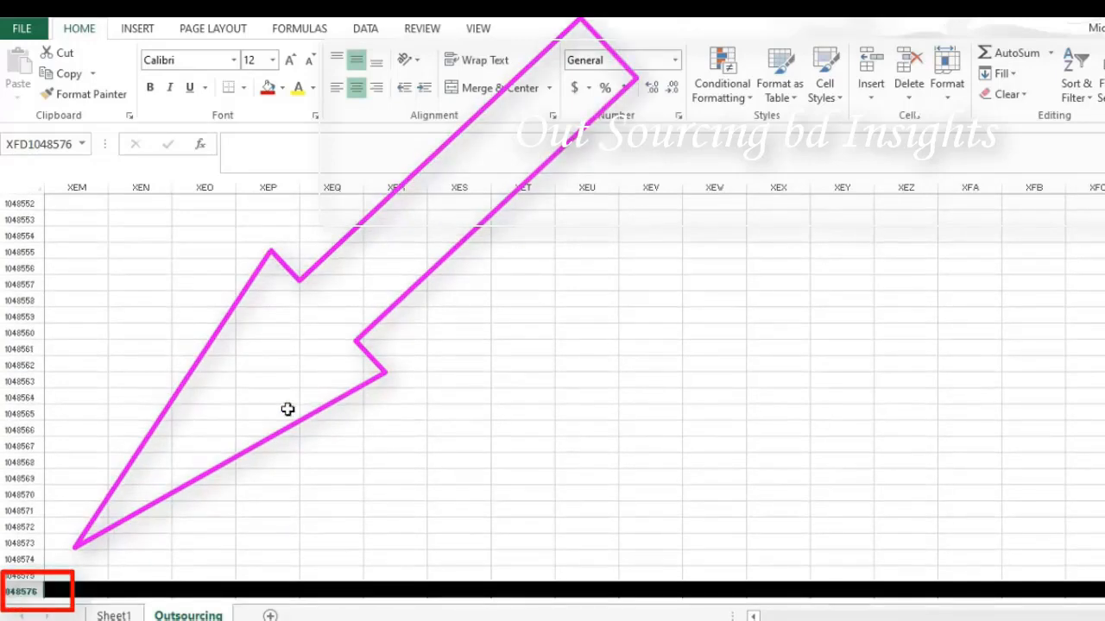
Go to the far end of the columns, select a cell in column XFD and examine the last column's header.
left_click(219, 398)
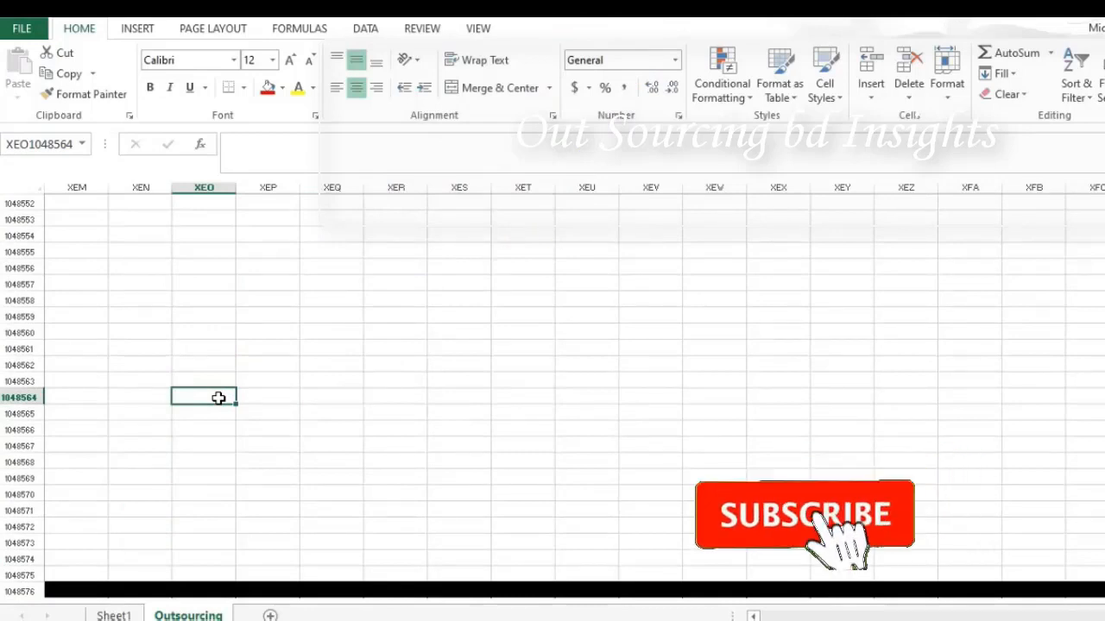
key("ctrl+Right")
scroll(379, 404, "up", 6)
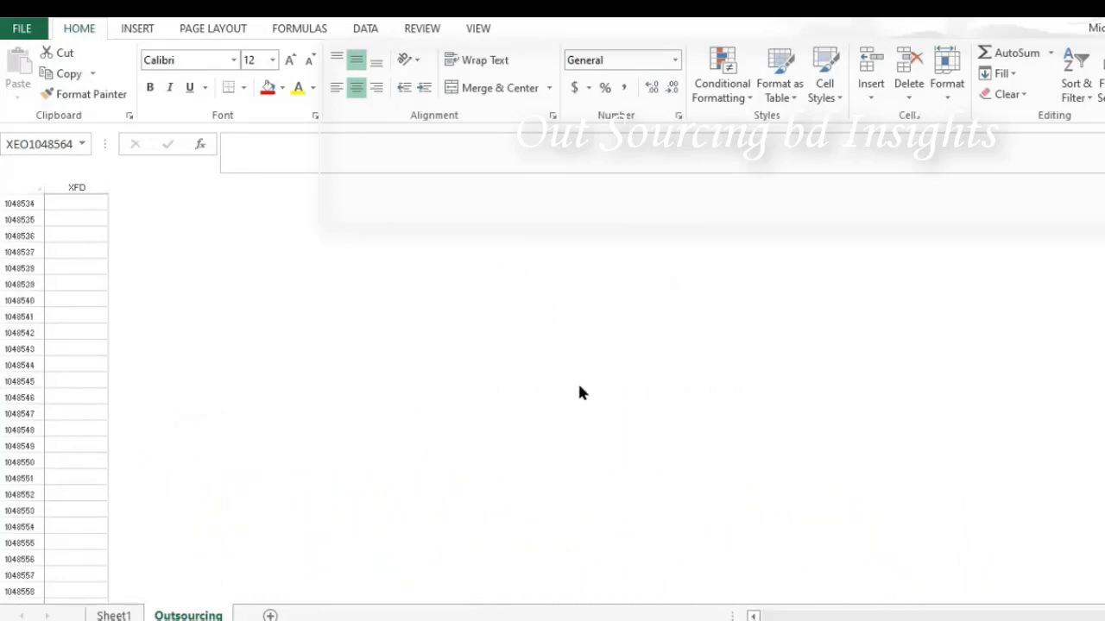
left_click(79, 383)
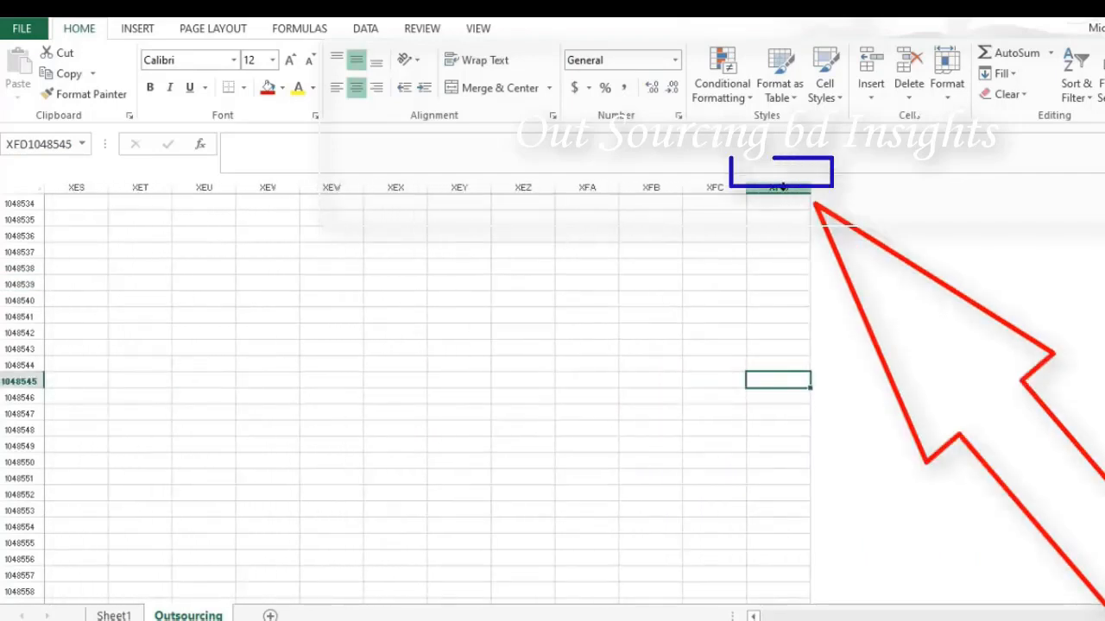
scroll(756, 273, "up", 6)
scroll(756, 273, "up", 20)
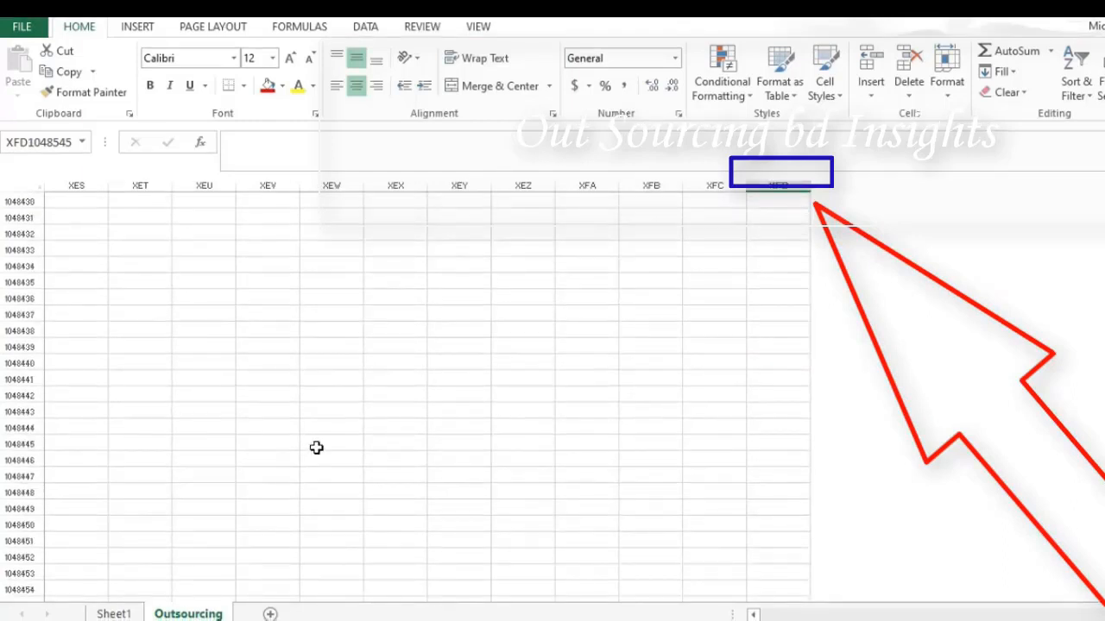
Return to cell A1, and switch to Sheet1 and back to the Outsourcing sheet.
key("ctrl+Home")
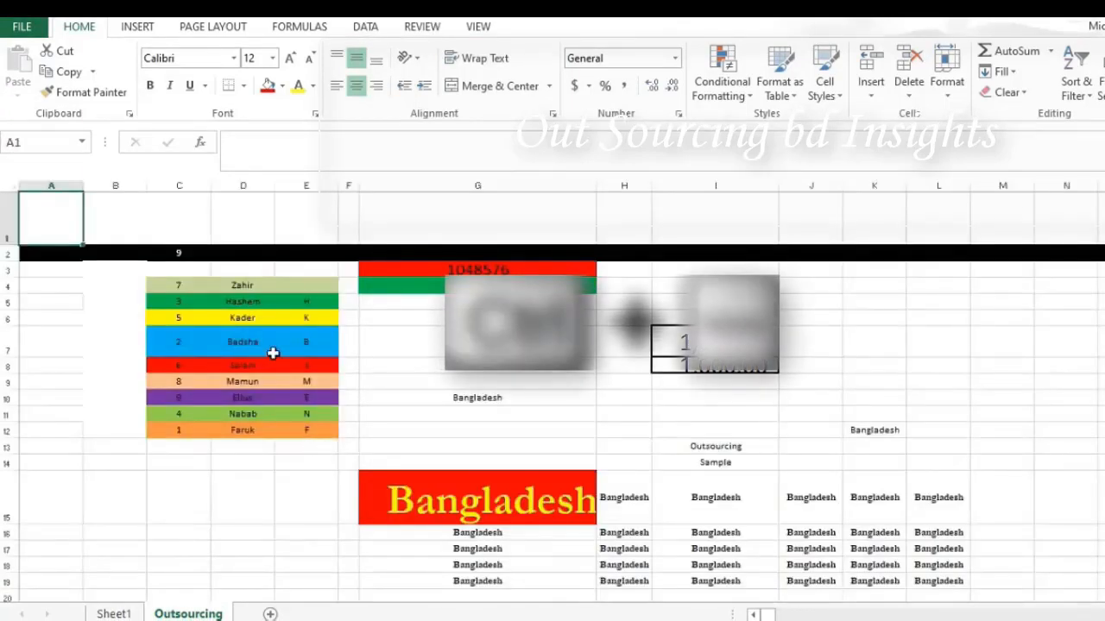
left_click(432, 333)
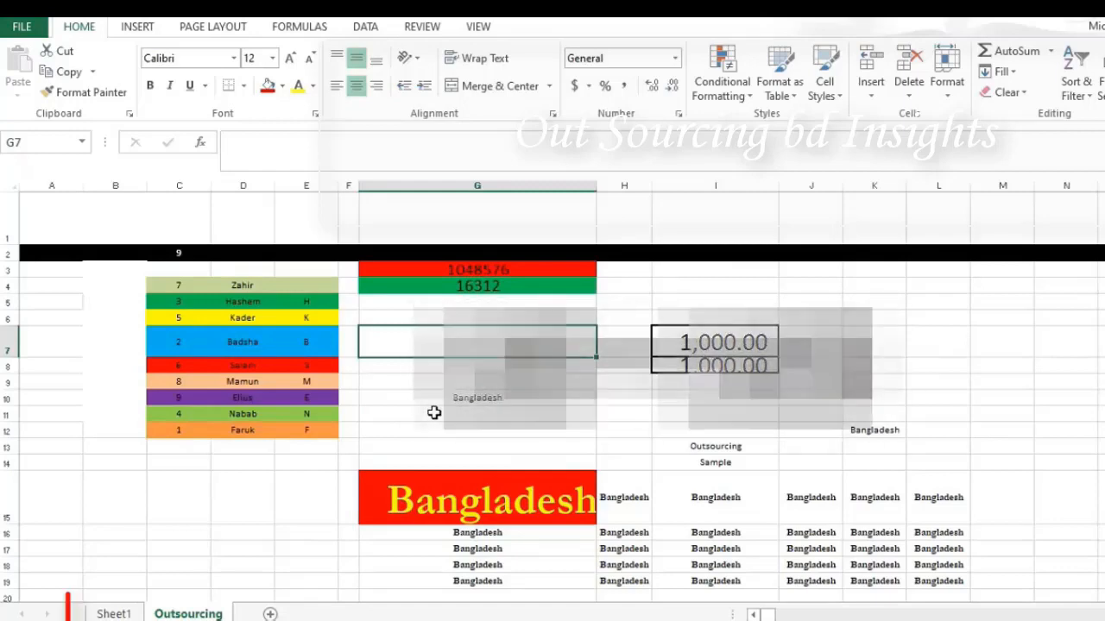
key("ctrl+Page_Up")
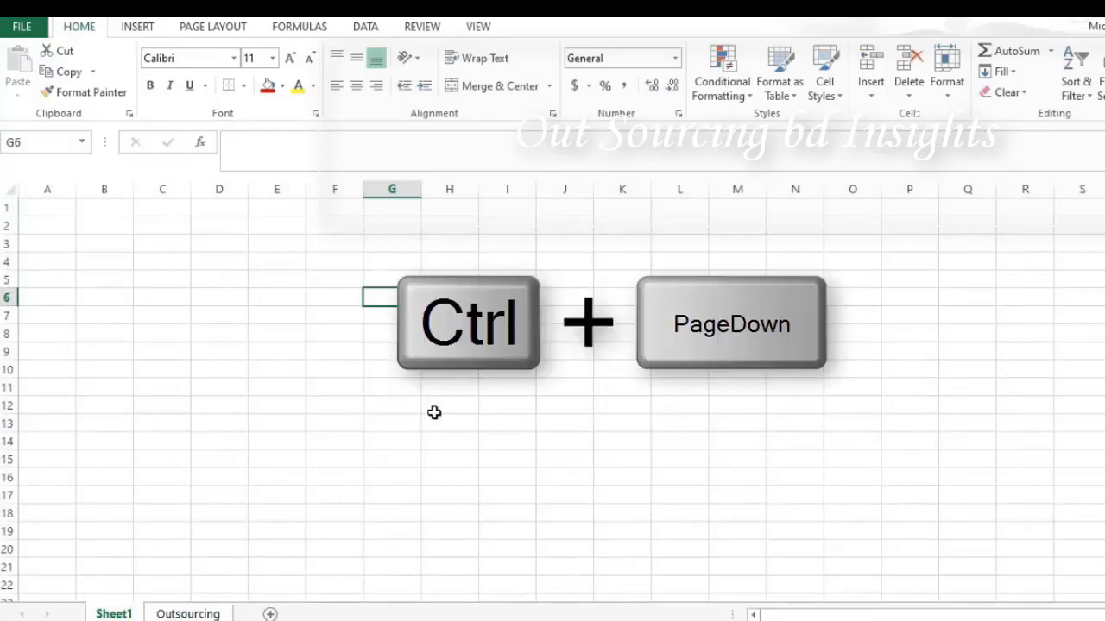
key("ctrl+Page_Down")
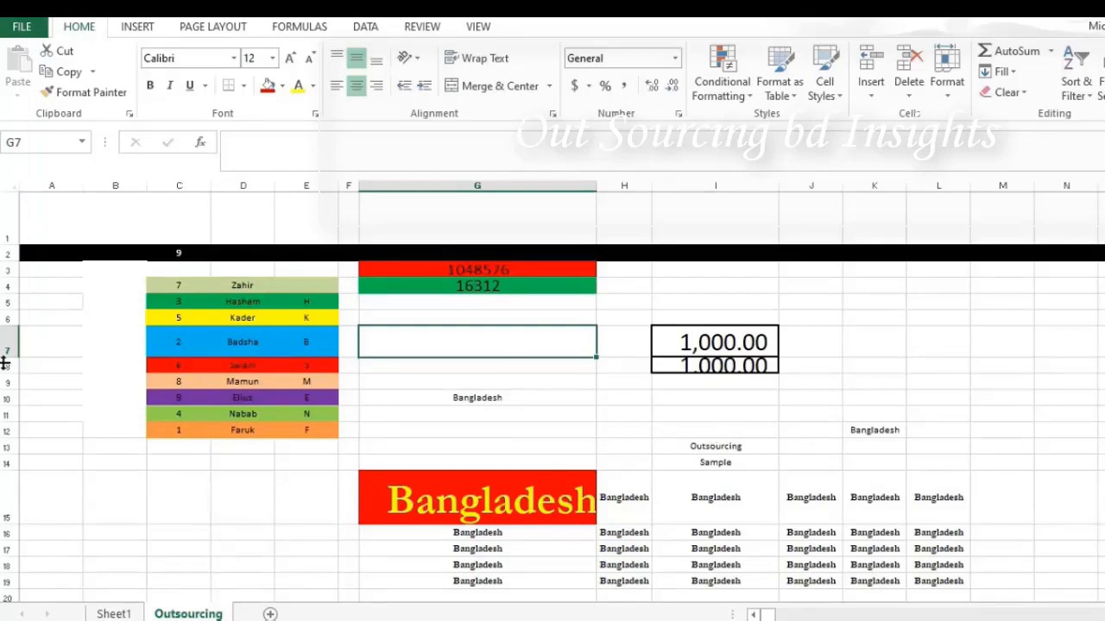
Set the font of the empty cell G7 to SutonnyMJ.
left_click(713, 427)
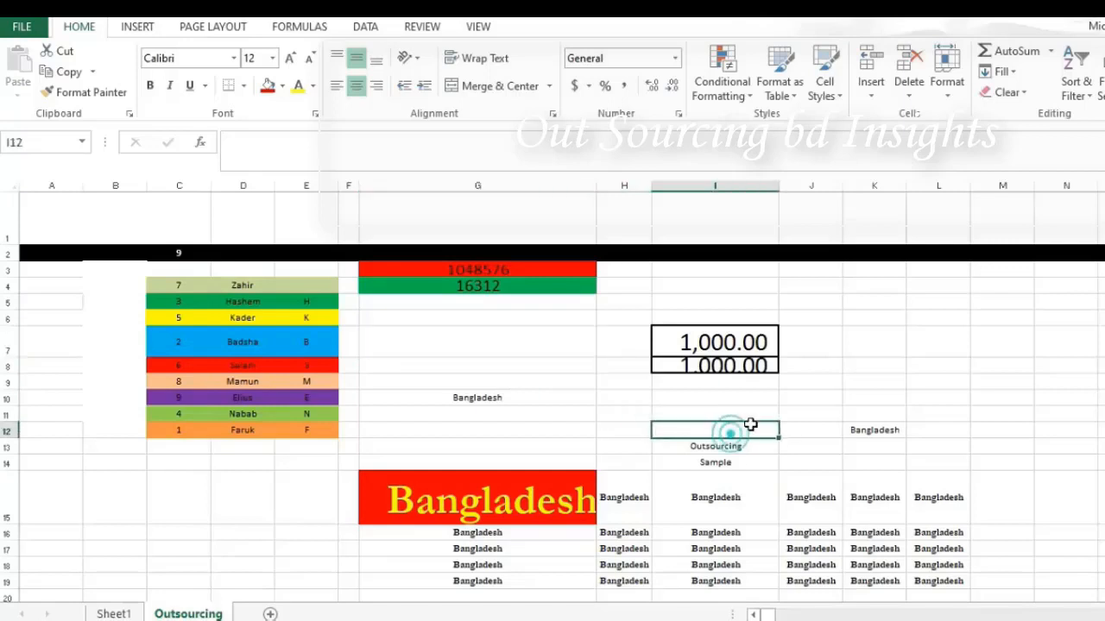
left_click(490, 346)
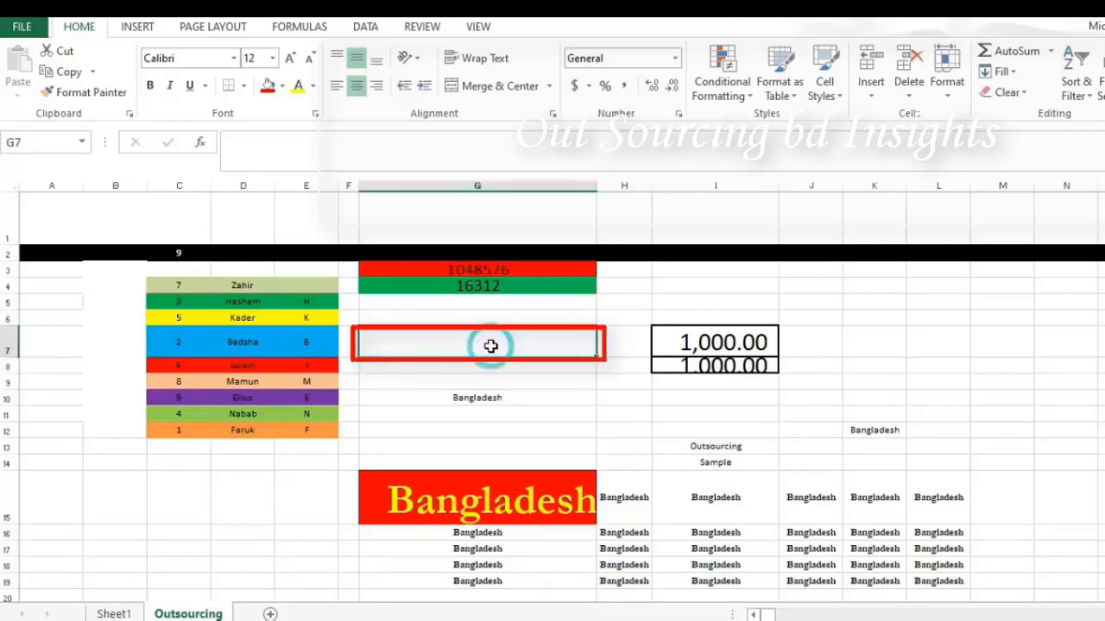
left_click(233, 61)
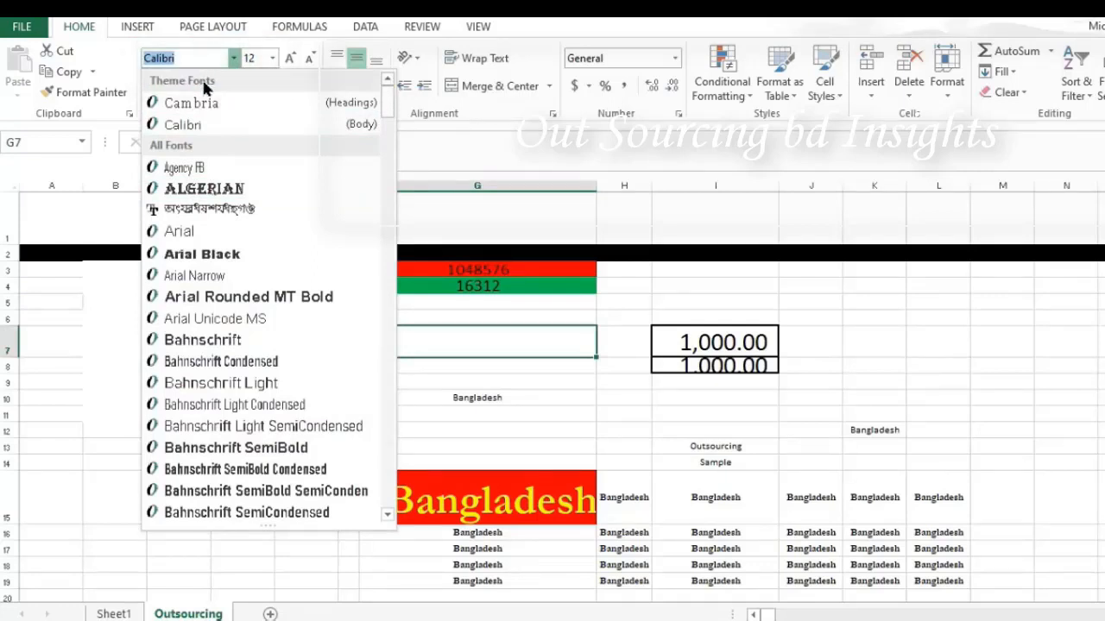
type("S")
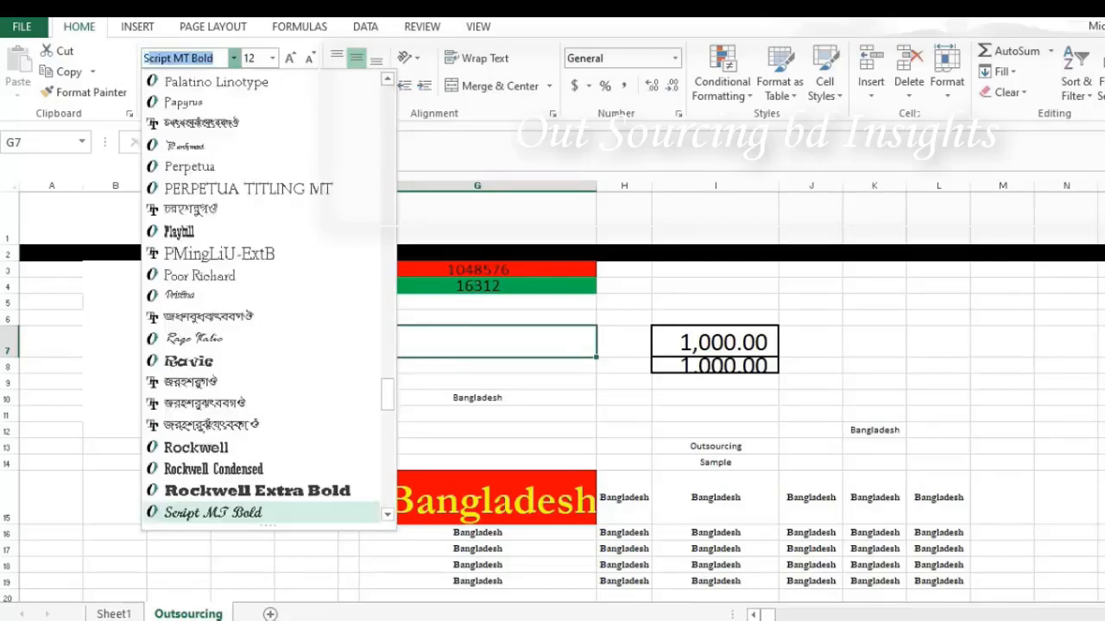
type("u")
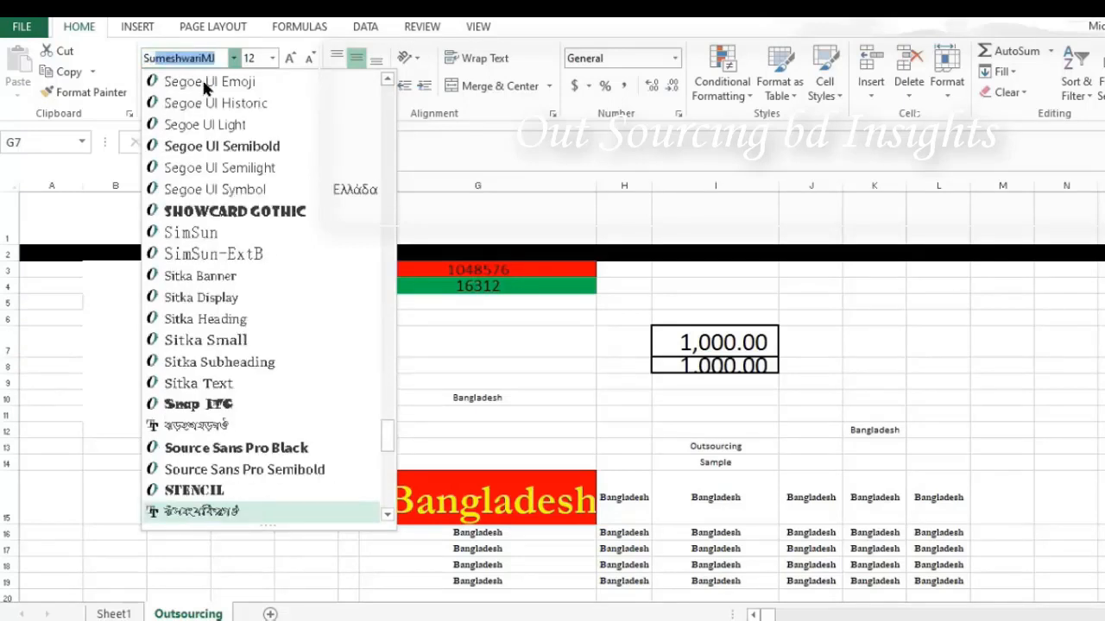
type("tonnyMJ")
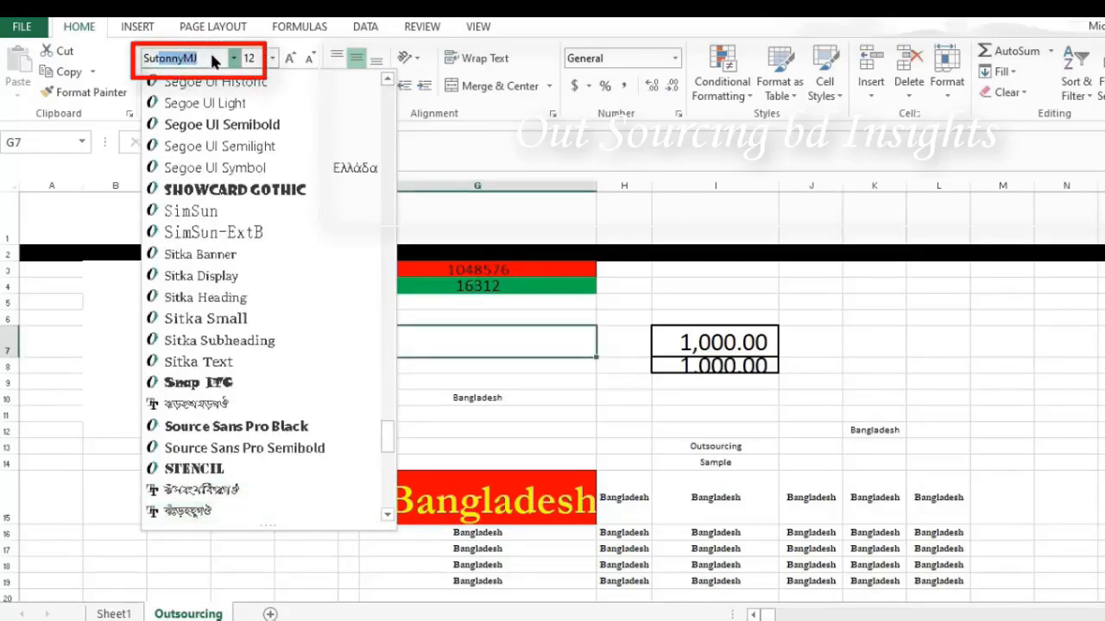
key("Return")
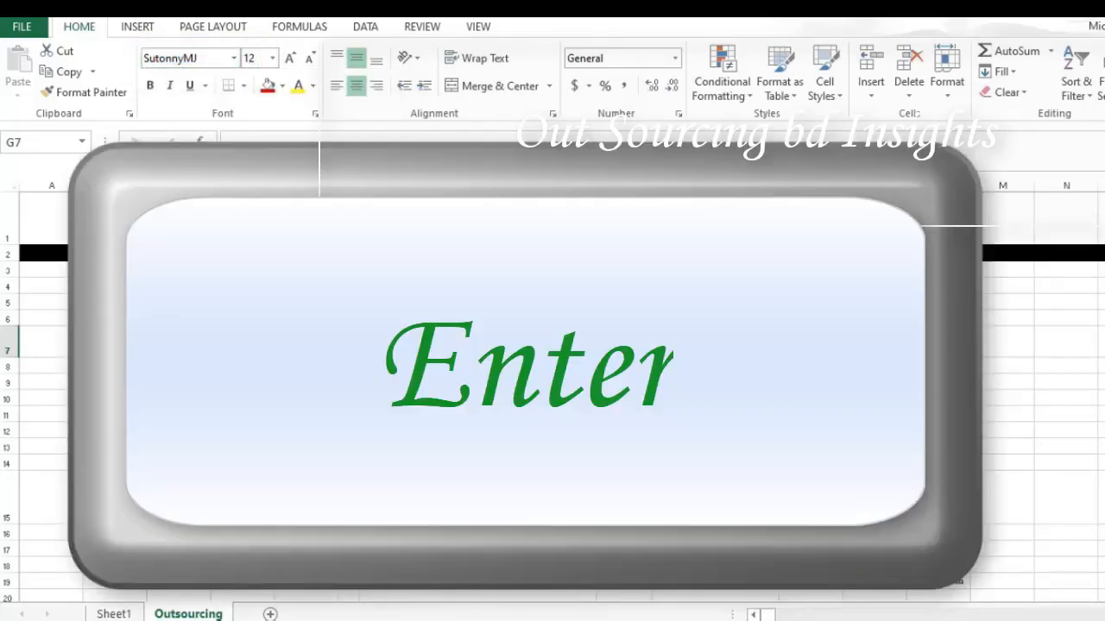
Enter the text "hgkdjklsa" in cell G7 and try to set its font size to 26.
type("h")
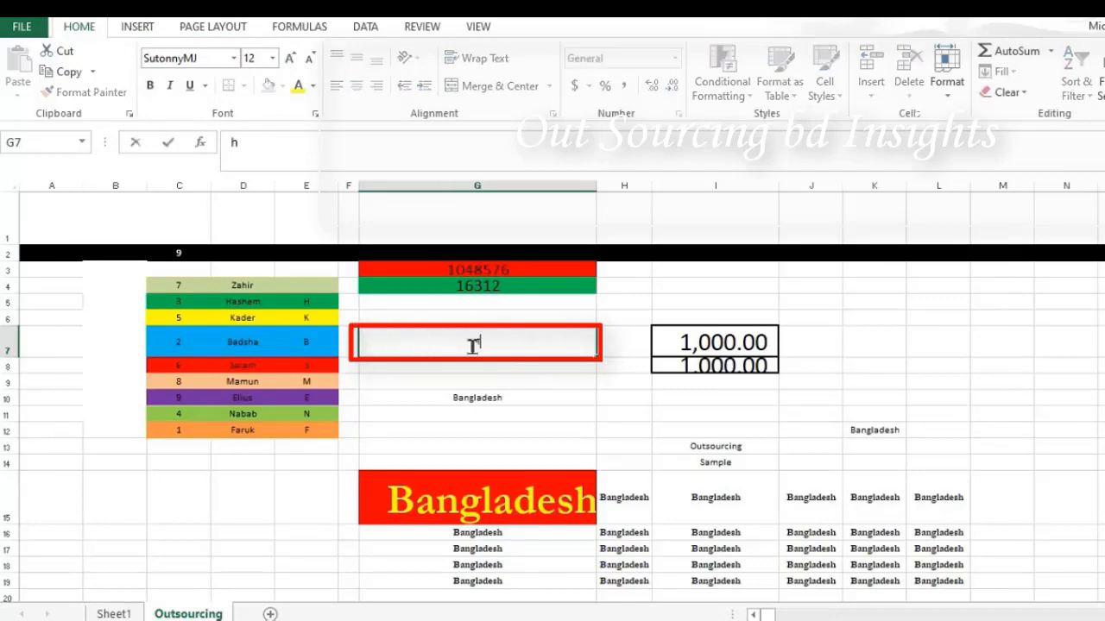
type("gkdjklsa")
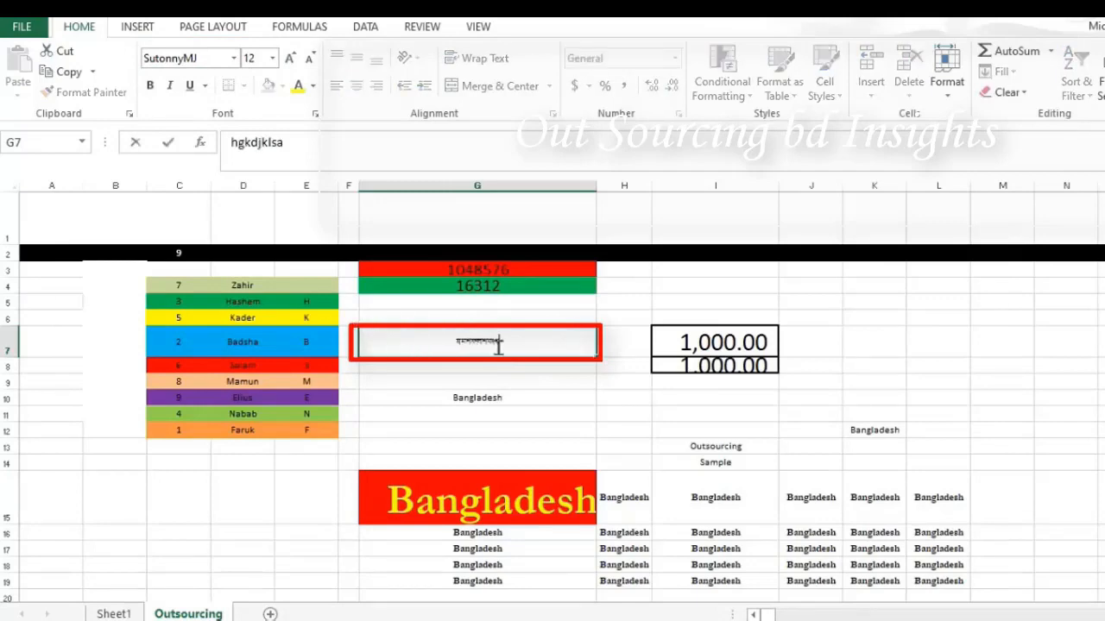
left_click(272, 57)
left_click(251, 266)
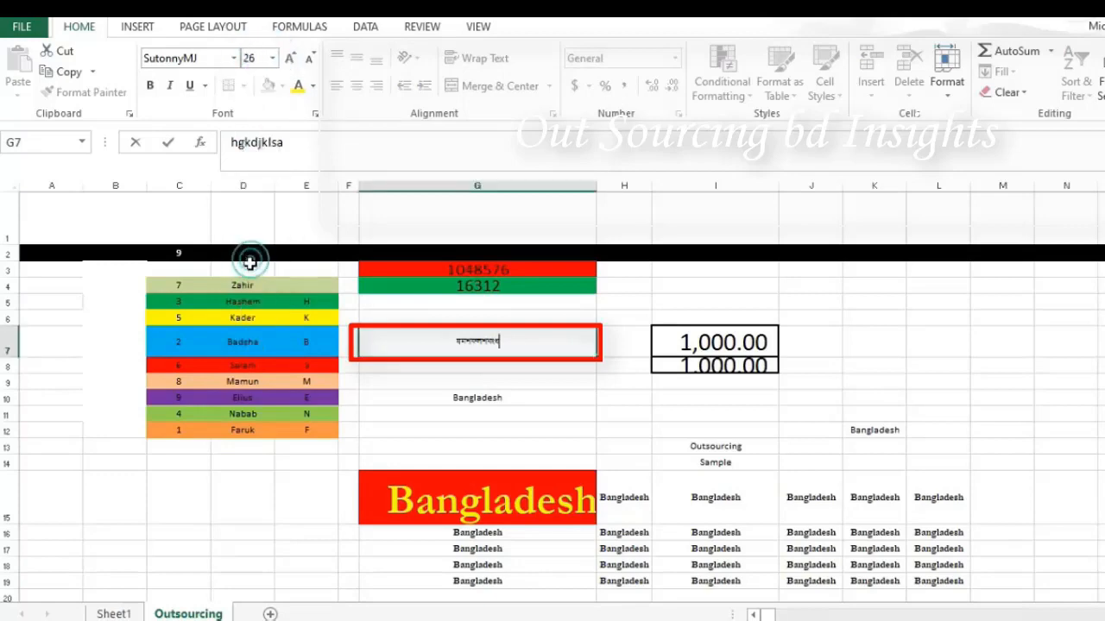
left_click(494, 394)
Set the font size of cell G7 to 24.
left_click(498, 345)
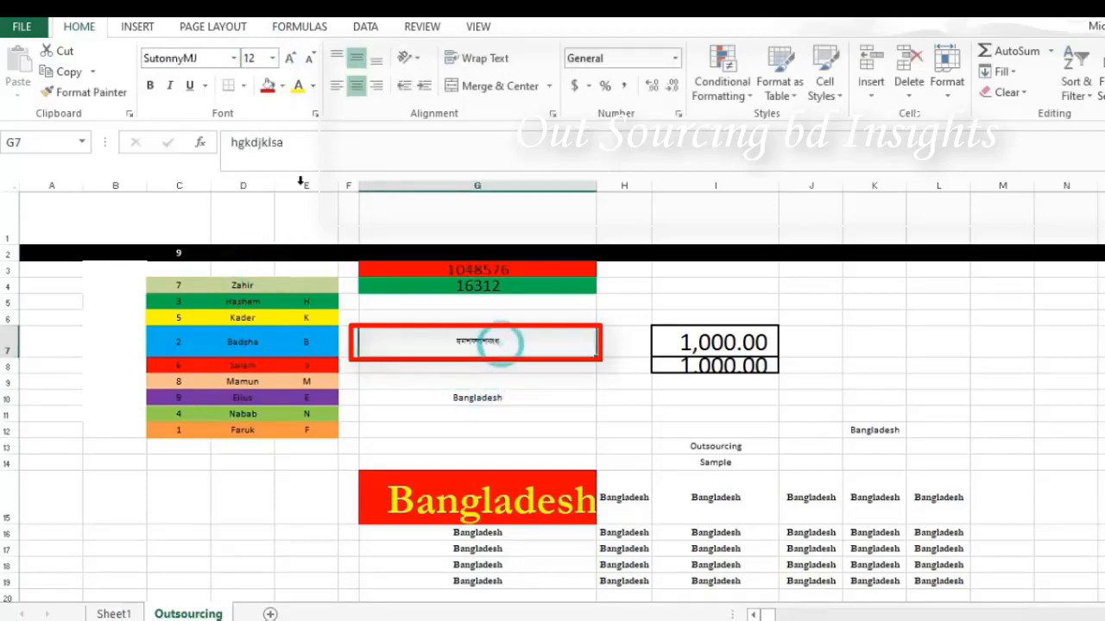
left_click(272, 57)
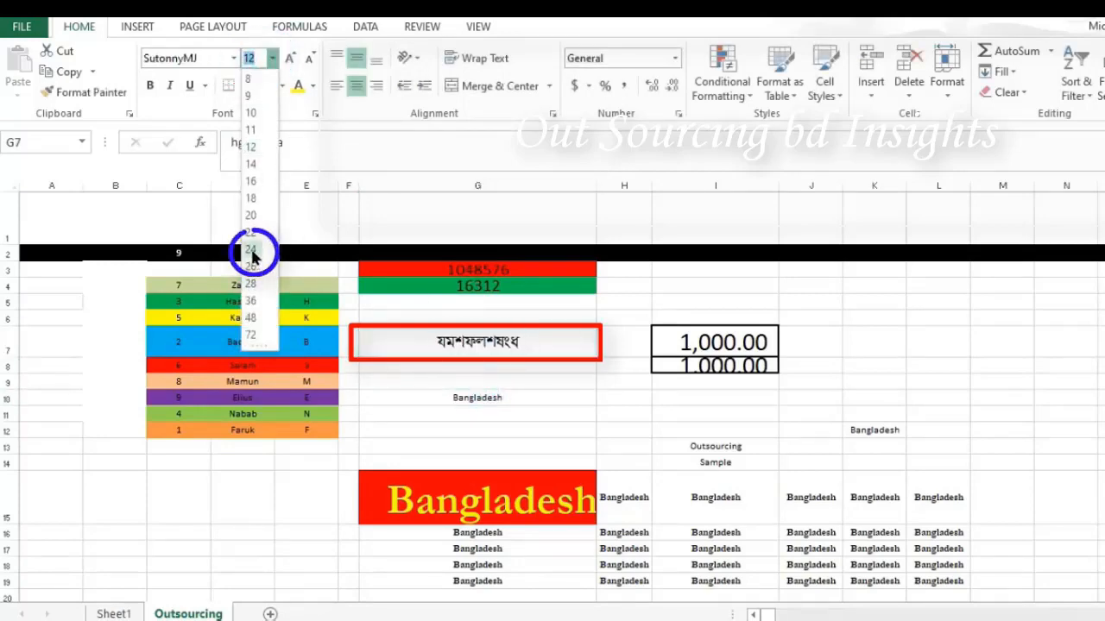
left_click(252, 250)
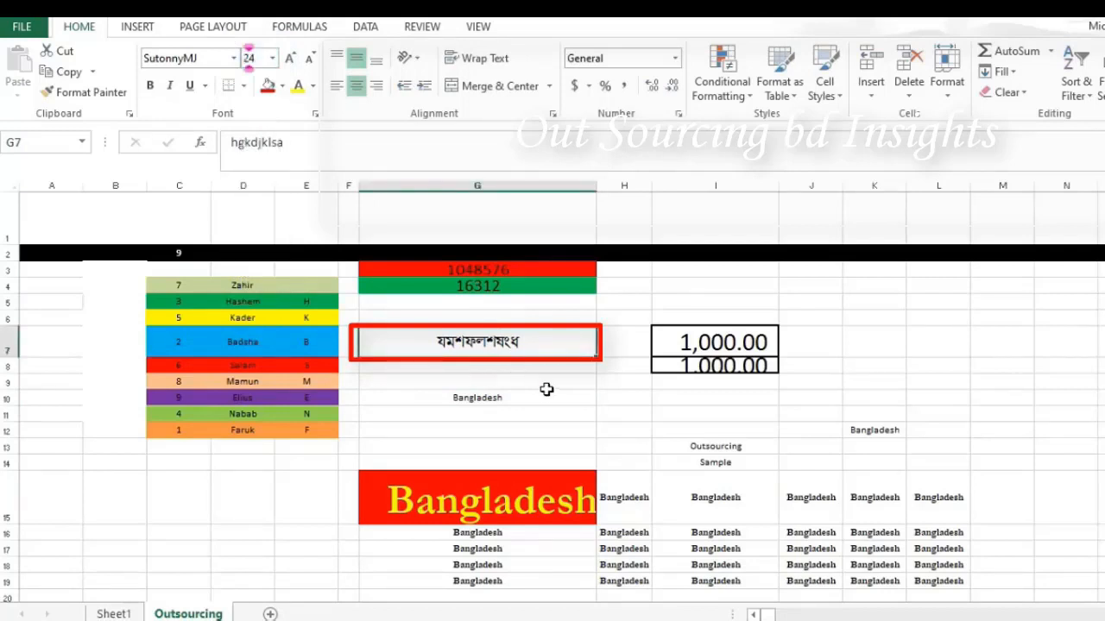
Switch the keyboard to Bangla typing and replace the text in cell G7 with "বাংলাদেশ".
key("ctrl+alt+b")
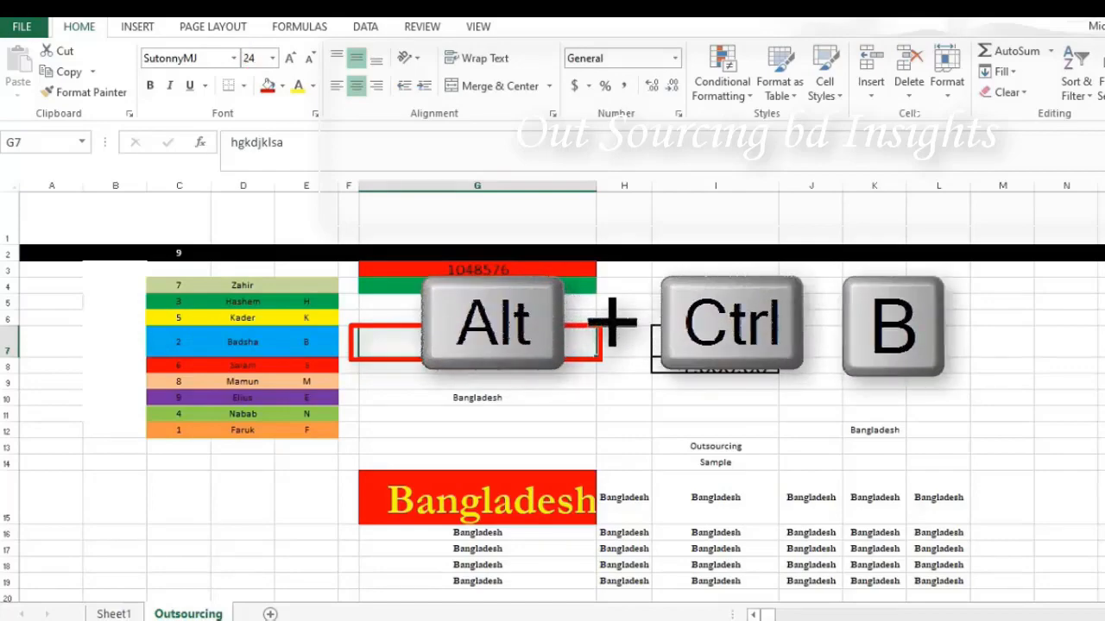
type("e")
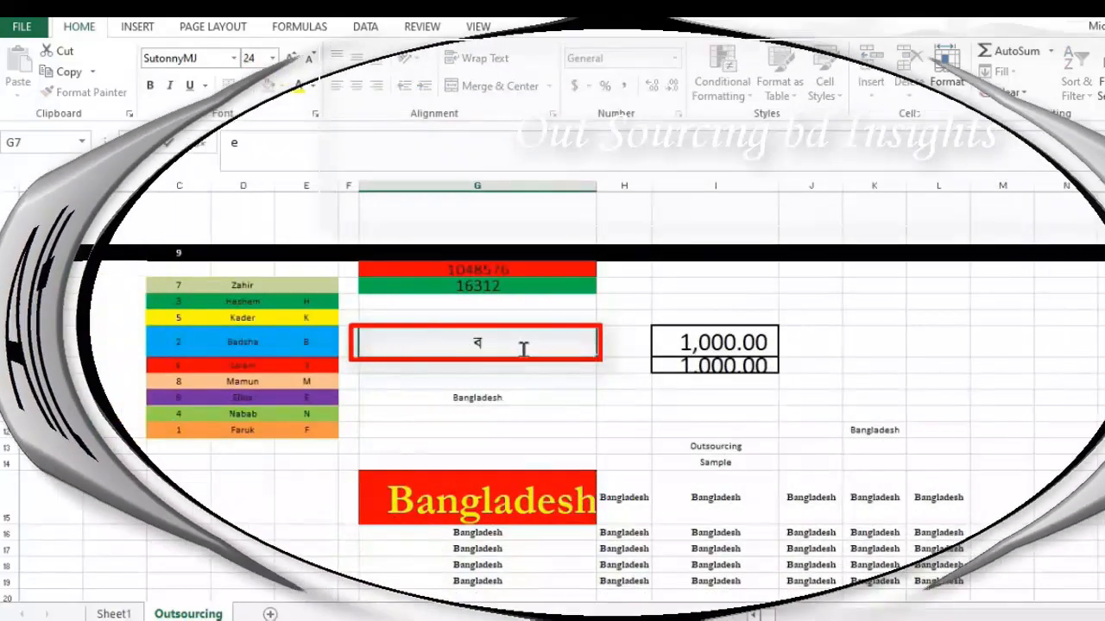
type("v")
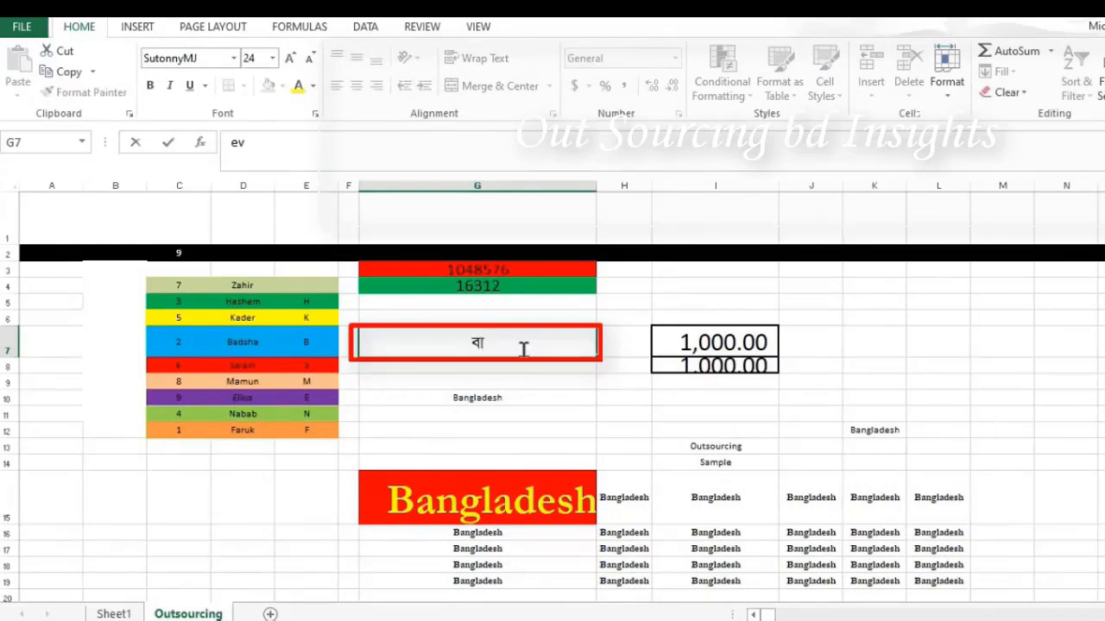
type("sjv‡`k")
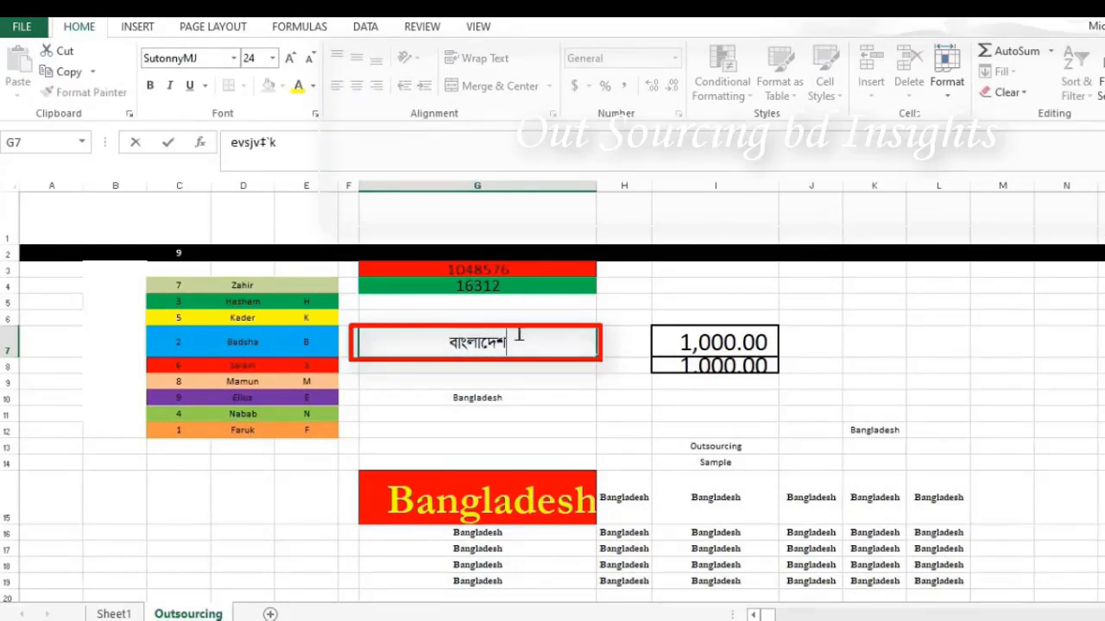
left_click(518, 392)
left_click(509, 343)
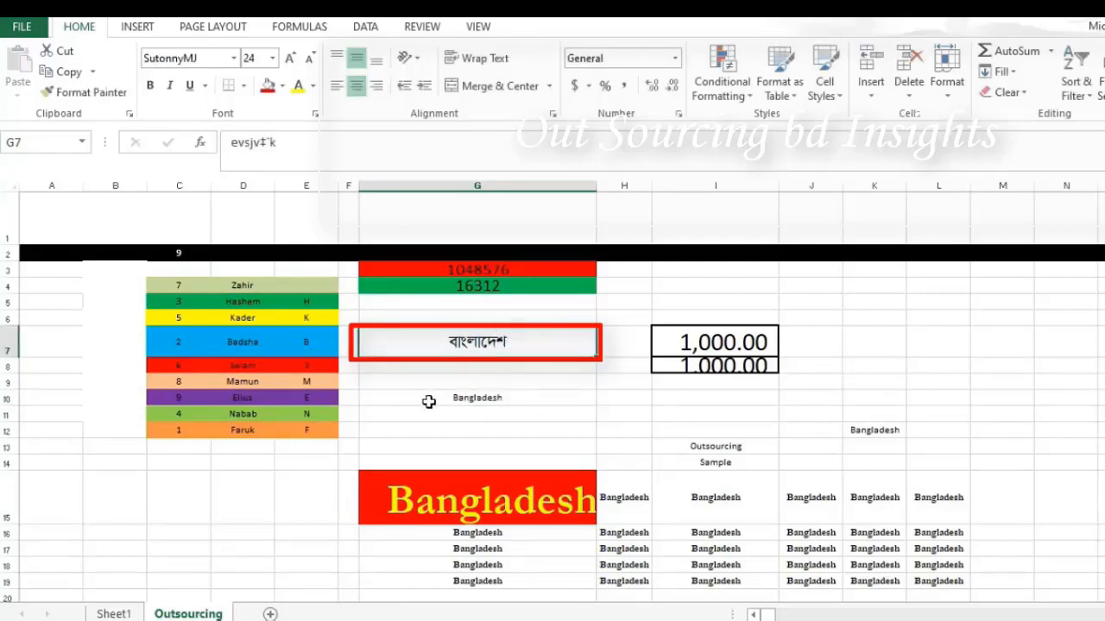
left_click(716, 400)
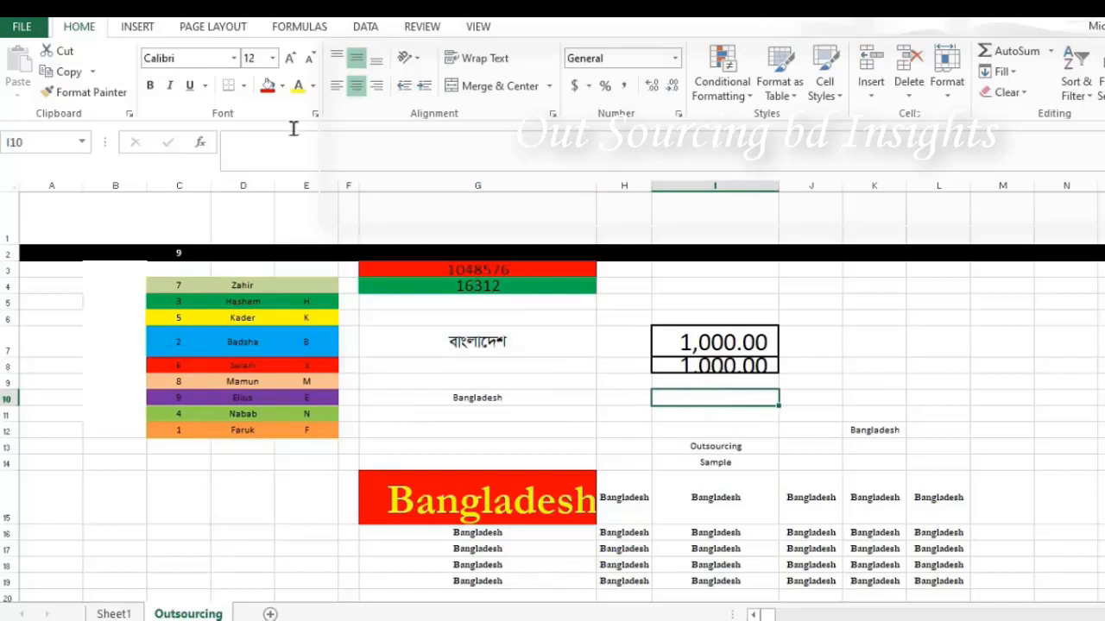
Copy the Bangla text cell G7 and paste it into the empty cell D15.
left_click(499, 345)
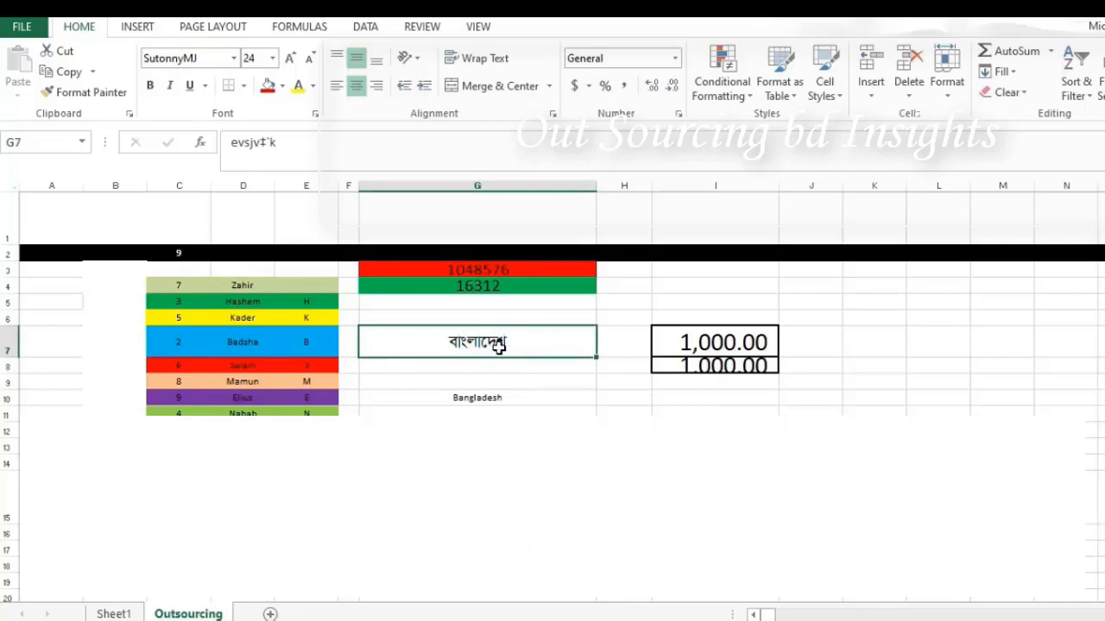
key("ctrl+c")
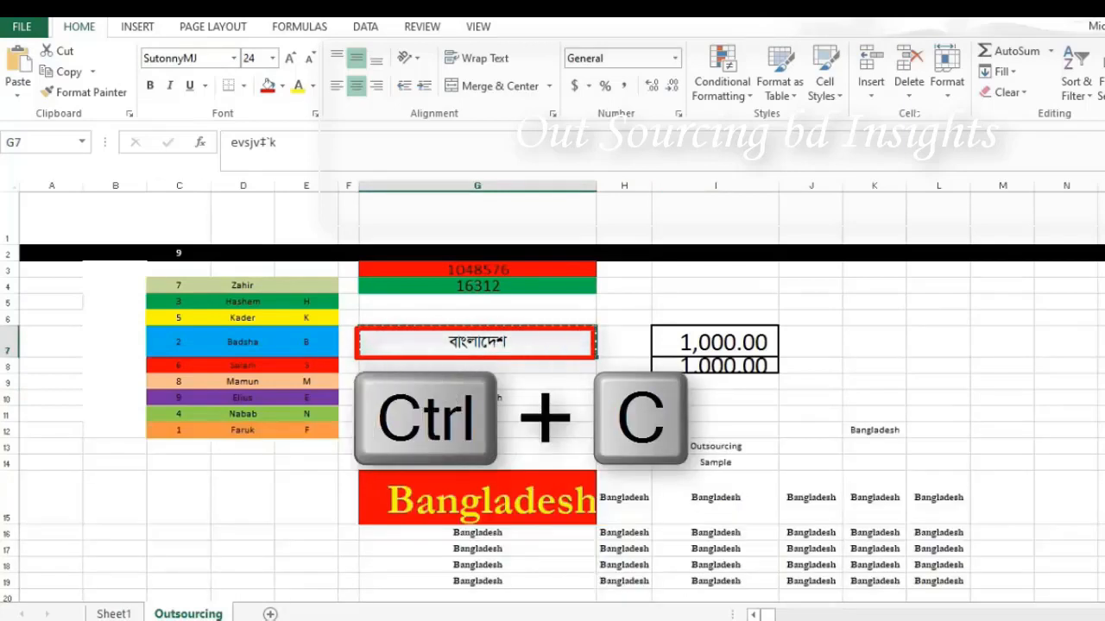
left_click(227, 498)
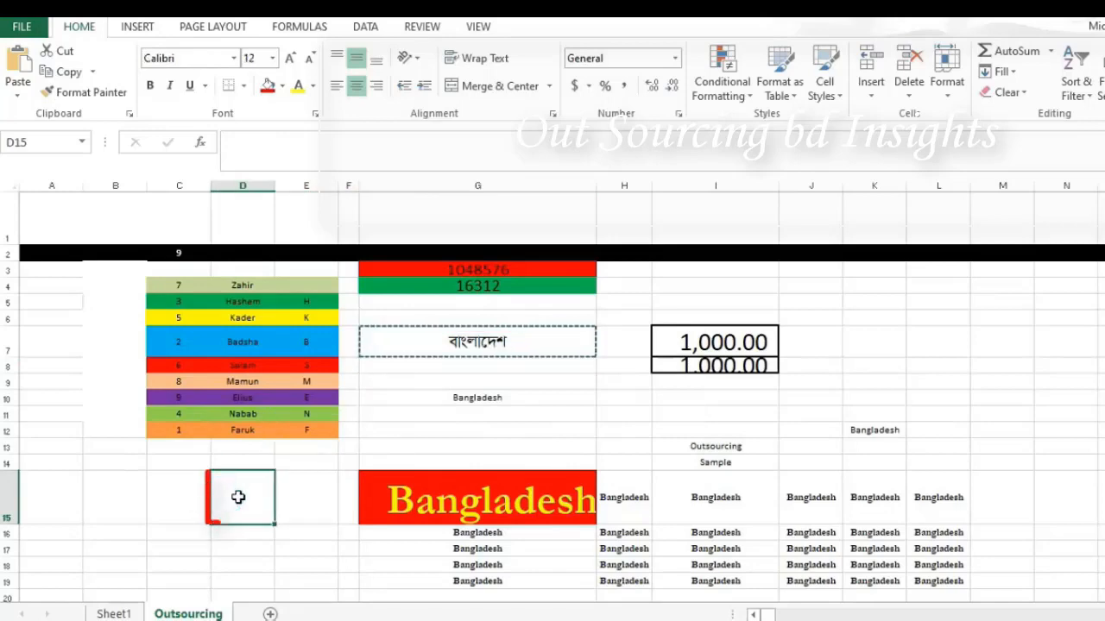
key("ctrl+v")
left_click(245, 539)
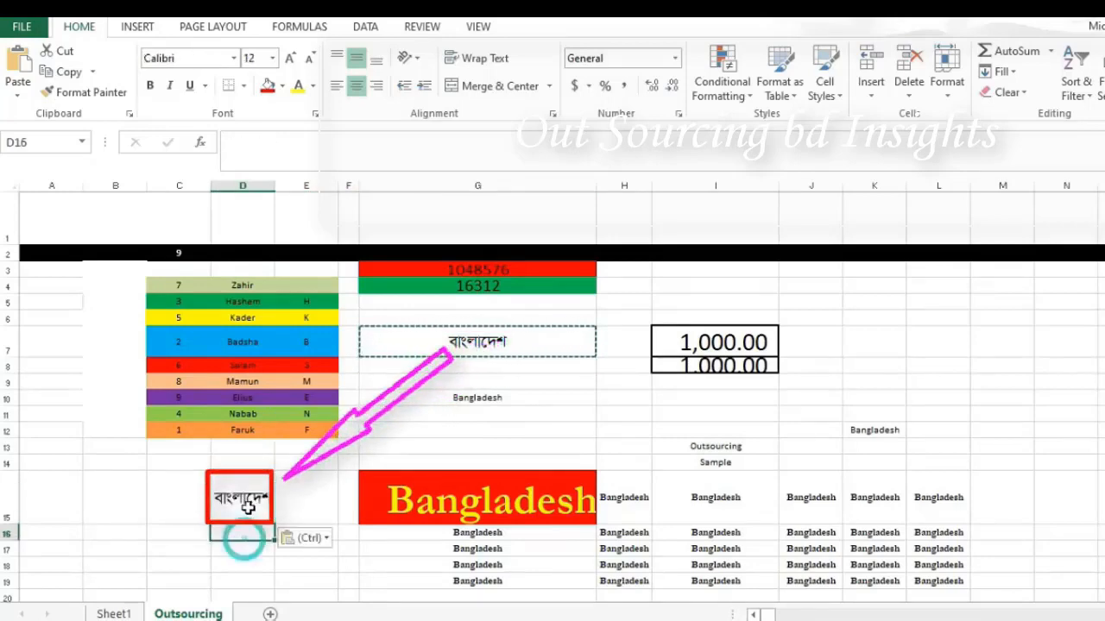
Replace the pasted text in cell D15 with the Bangla word "বেষ্ট".
left_click(249, 507)
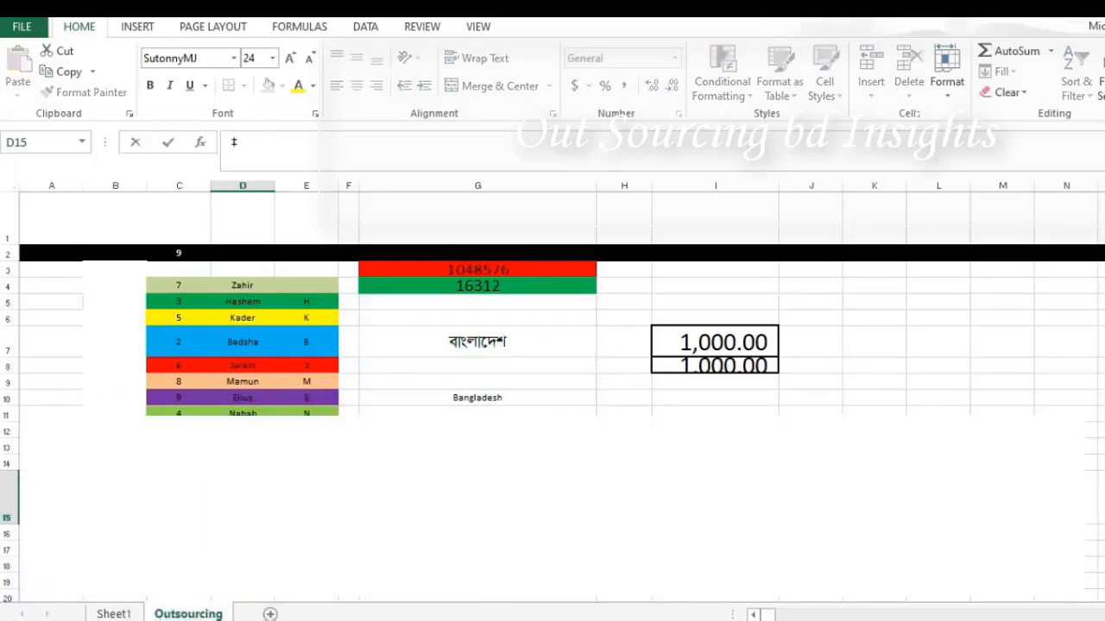
type("‡el")
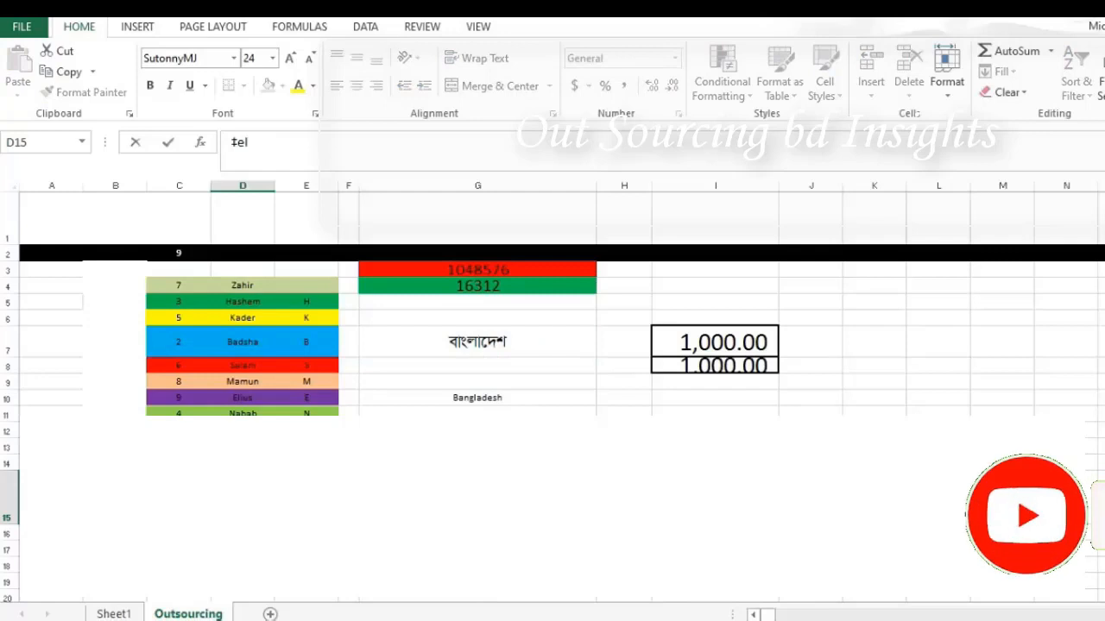
type("ó")
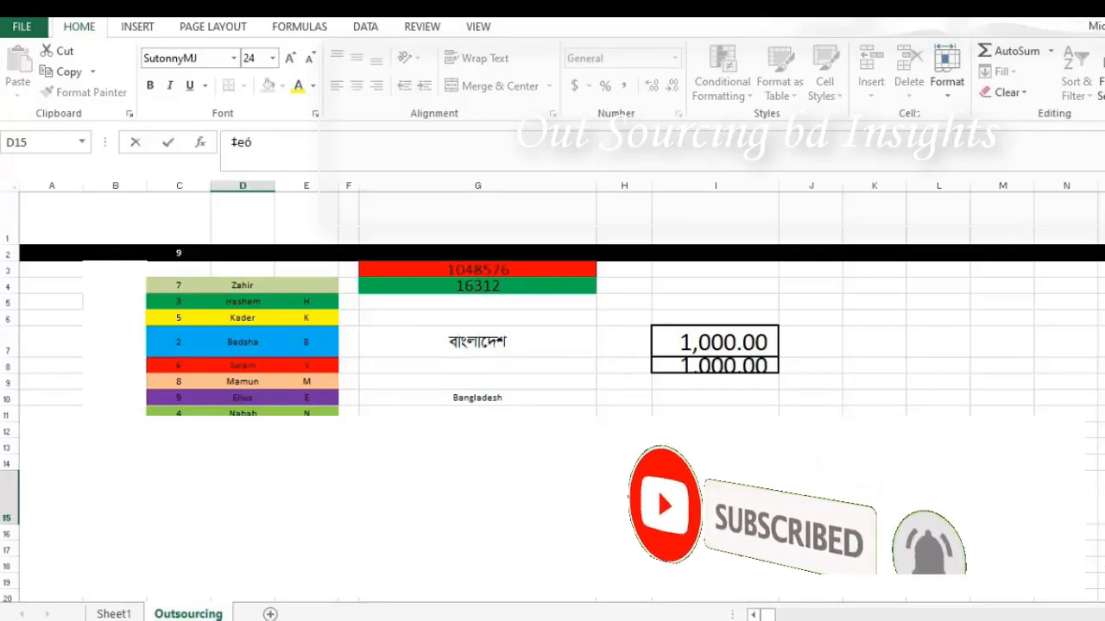
left_click(306, 498)
left_click(242, 498)
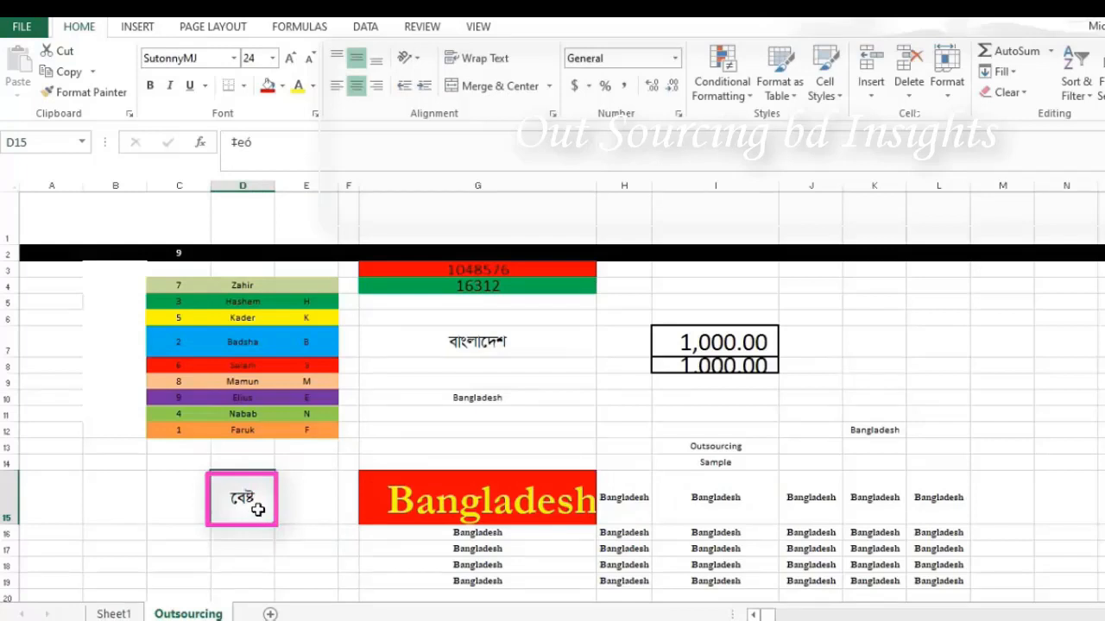
Replace the word in cell D15 with the single Bangla letter "ব" and select cell D17.
left_click(254, 508)
left_click(302, 509)
left_click(264, 506)
type("e")
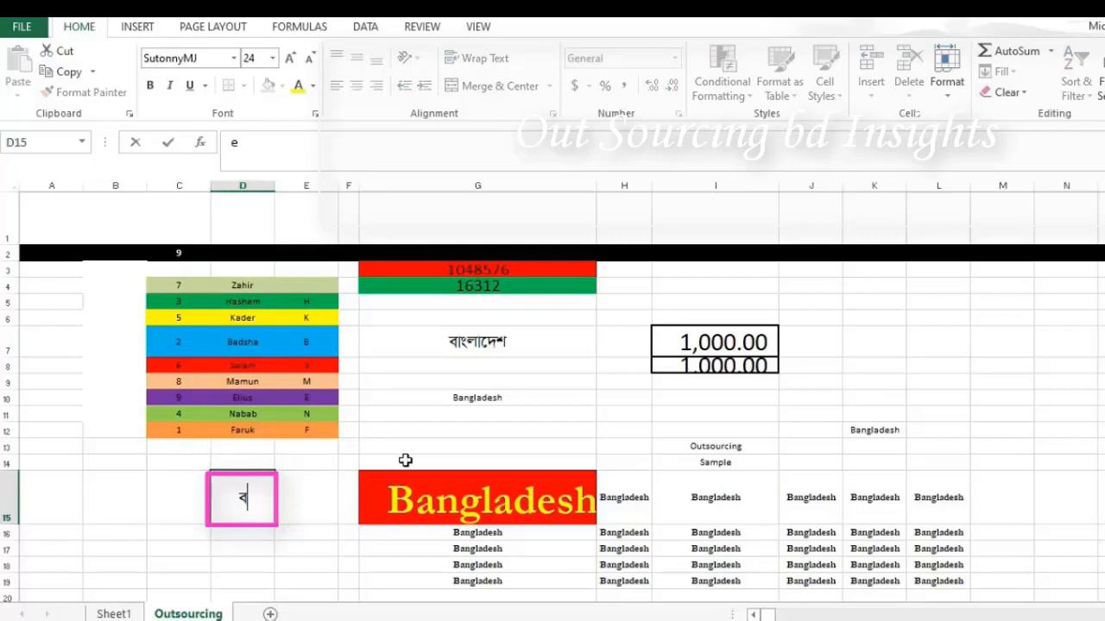
left_click(259, 546)
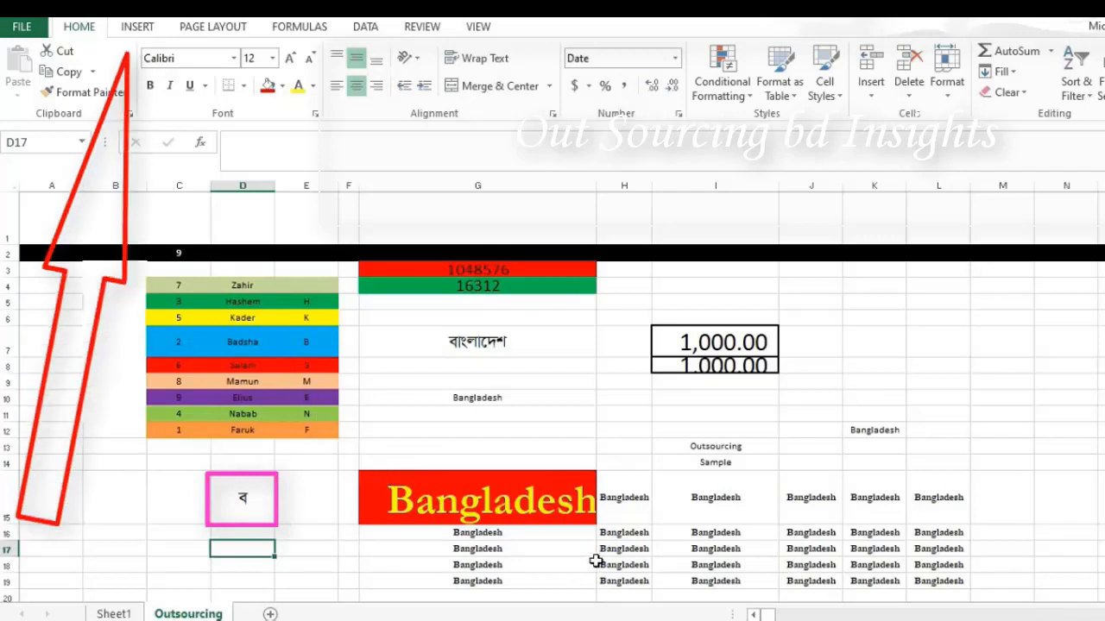
Insert the IrabotiMJ symbol with character code 00B7 into cell D17 and commit the entry.
left_click(138, 31)
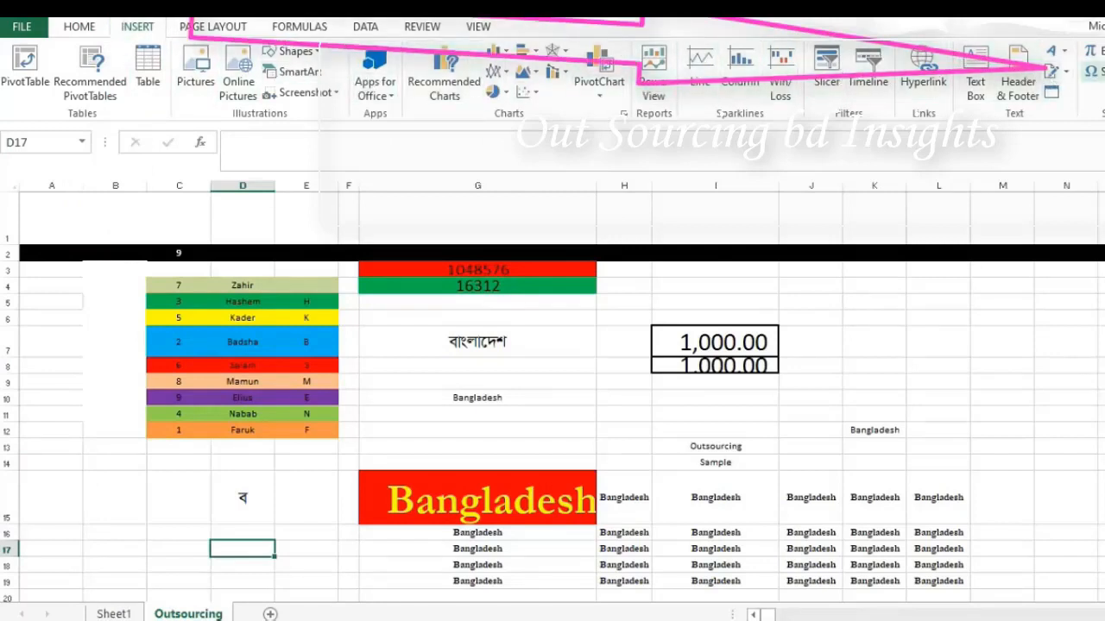
left_click(1091, 71)
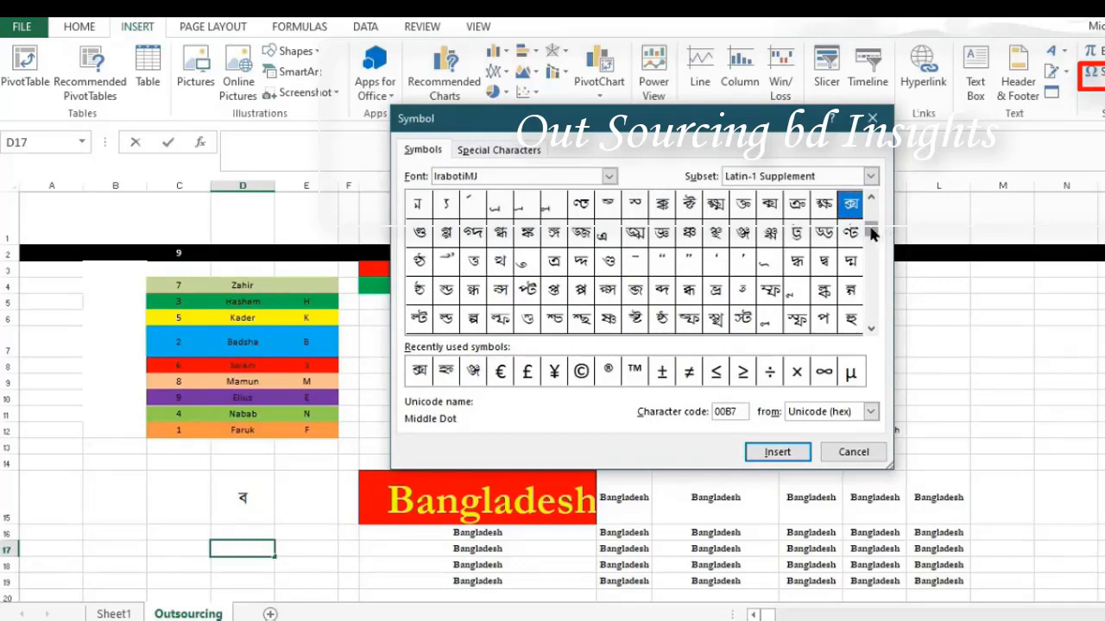
mouse_move(872, 231)
left_mouse_down()
mouse_move(872, 324)
mouse_move(871, 202)
left_mouse_up()
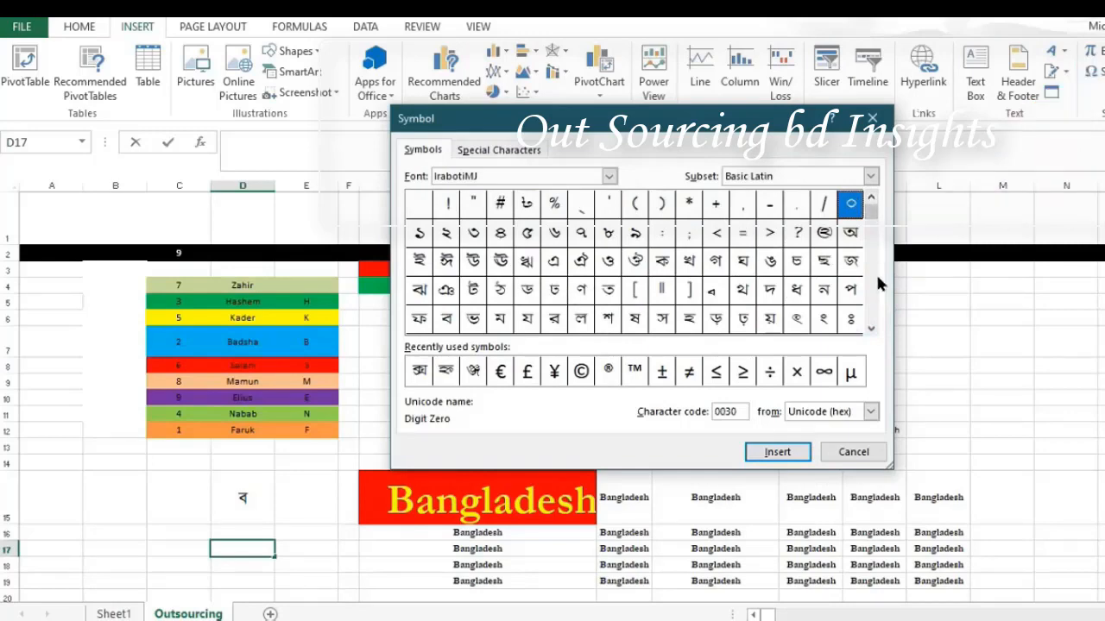
left_click(870, 326)
left_click(870, 326)
left_click(870, 326)
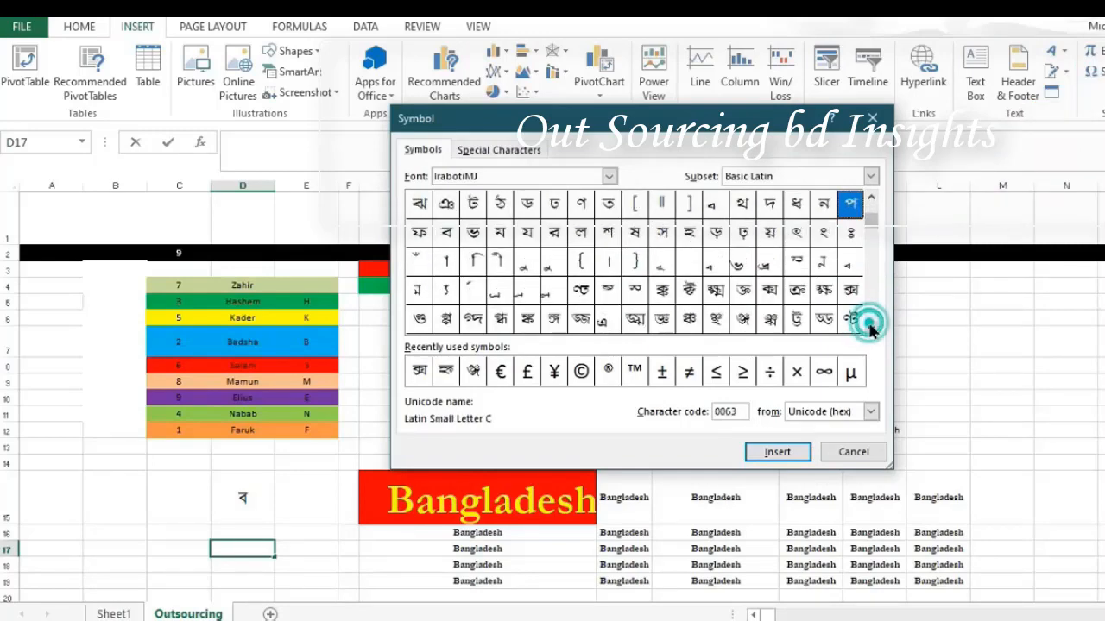
left_click(870, 326)
left_click(870, 326)
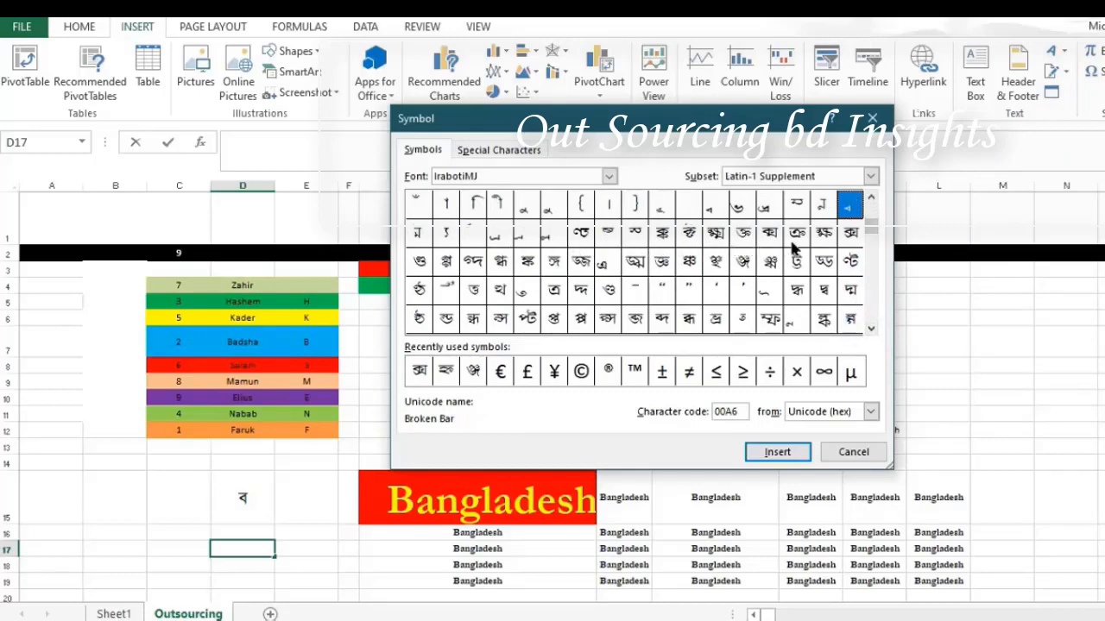
left_click(850, 234)
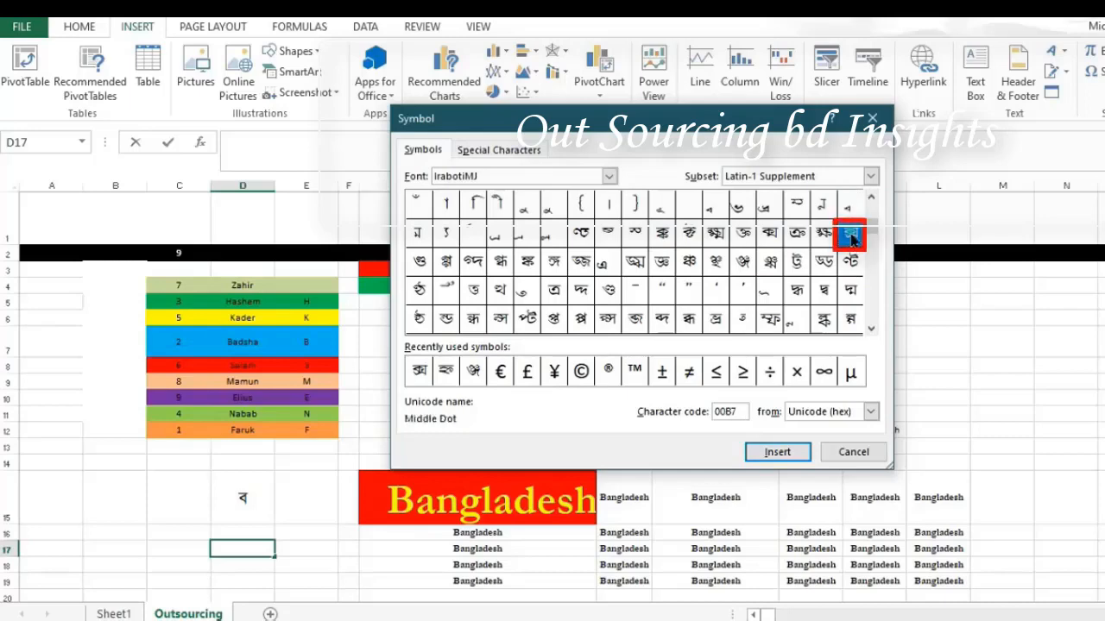
left_click(775, 452)
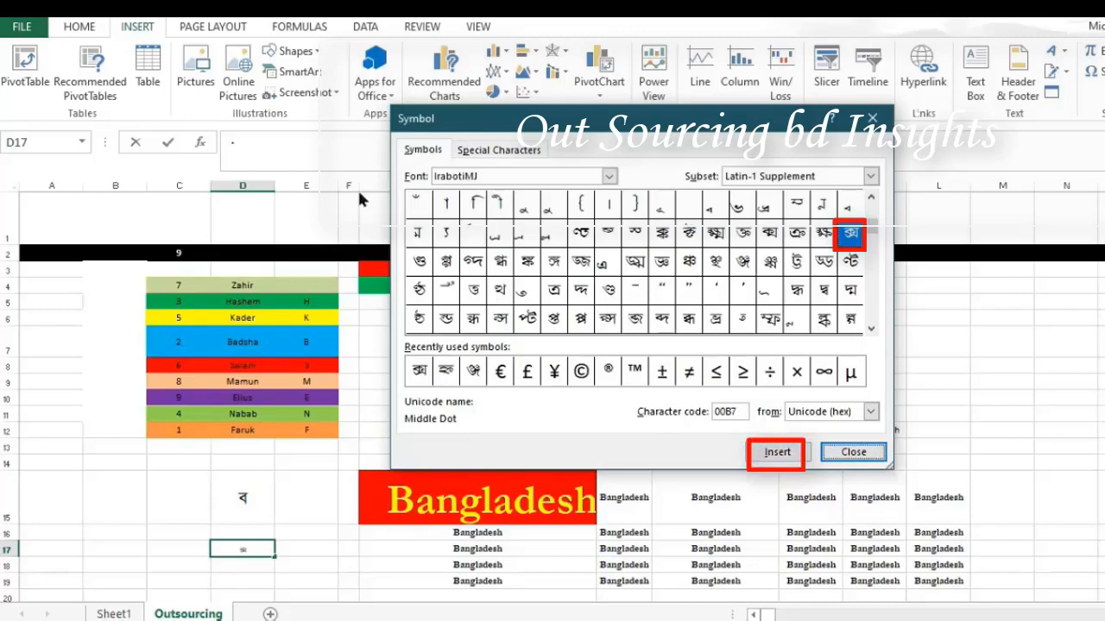
left_click(835, 445)
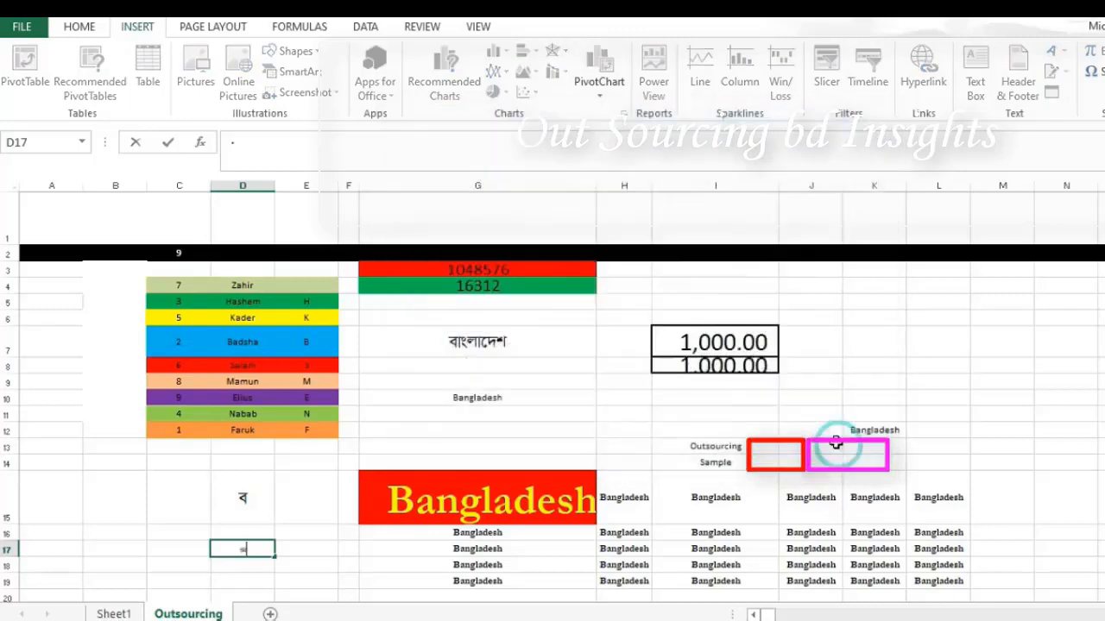
left_click(247, 500)
Set the font size of the Bangla symbol in cell D17 to 20.
scroll(255, 504, "down", 1)
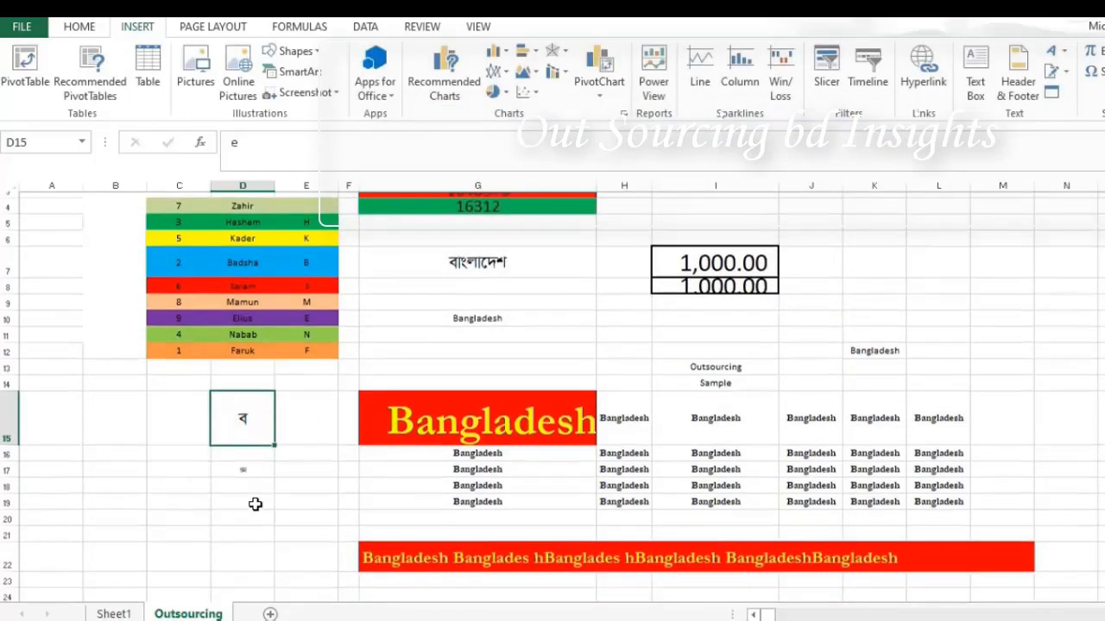
left_click(259, 466)
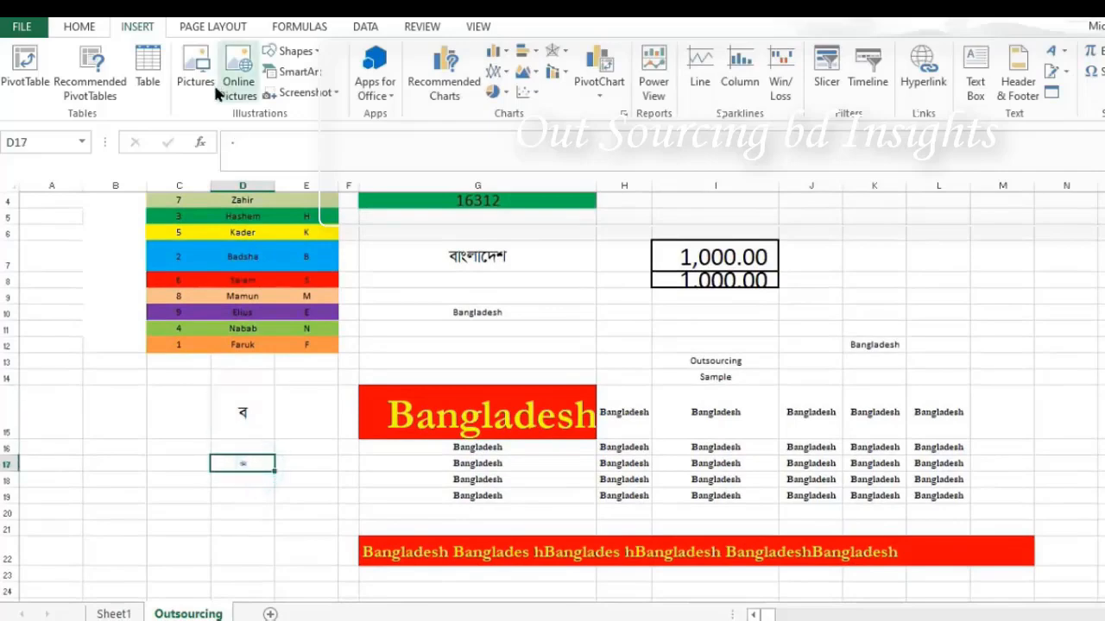
left_click(78, 25)
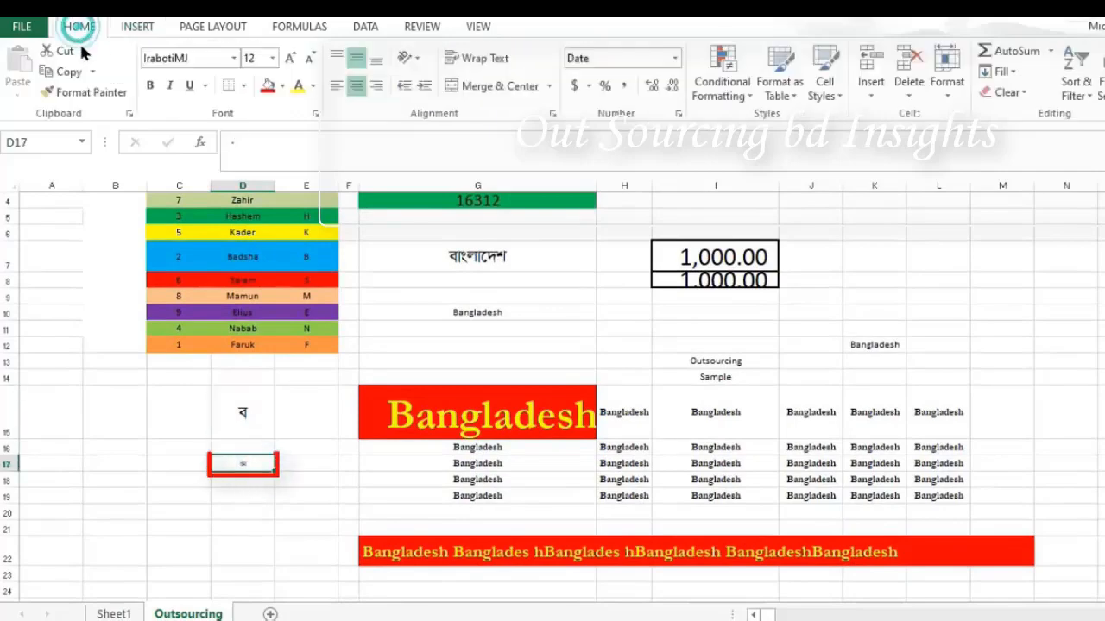
left_click(273, 64)
type("20")
key("Return")
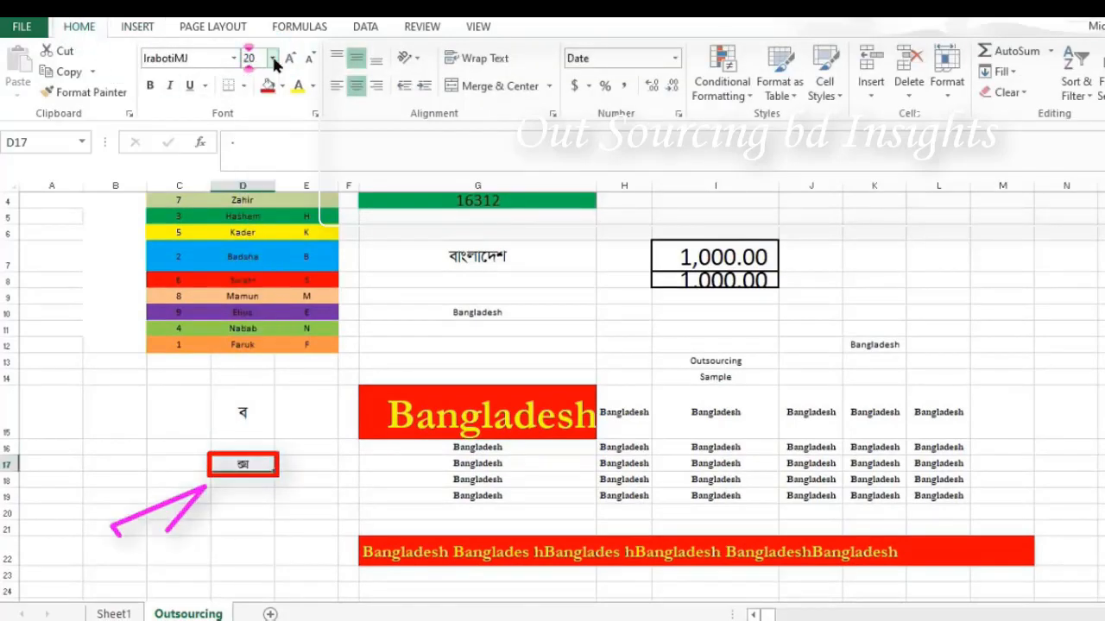
left_click(267, 496)
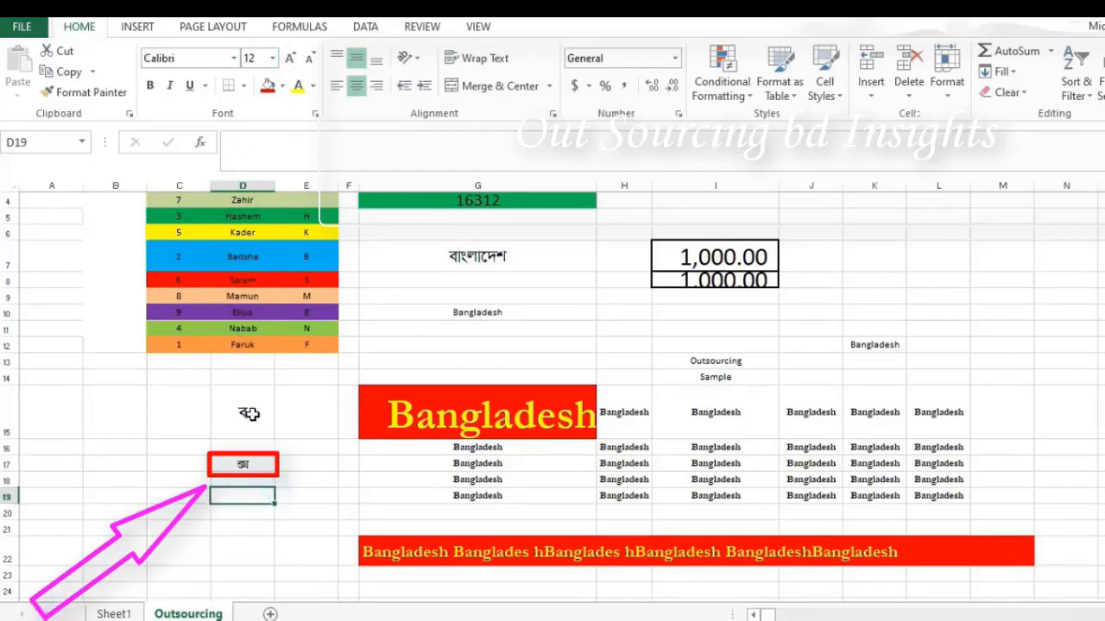
Insert the IrabotiMJ symbol with character code 00B7 after the letter "ব" in cell D15.
left_click(249, 414)
double_click(250, 416)
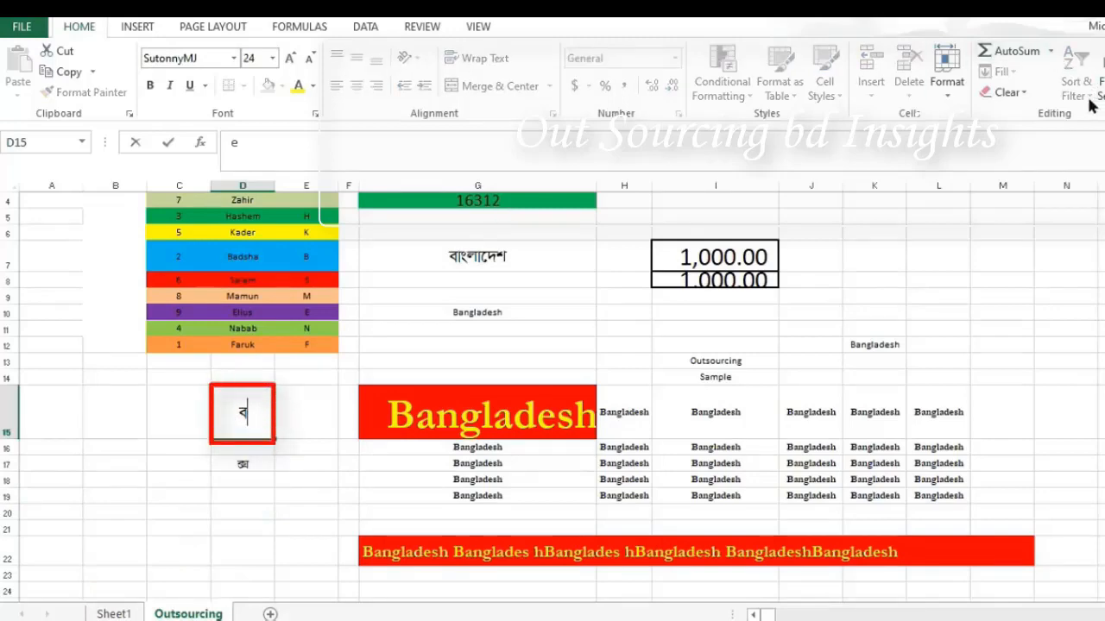
left_click(138, 28)
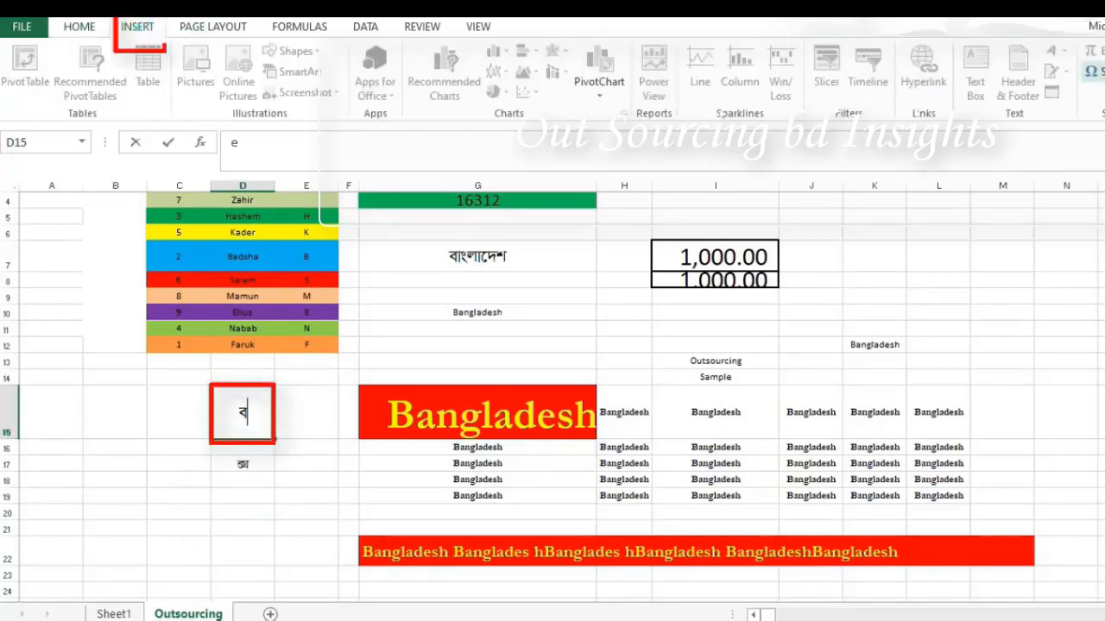
left_click(1095, 71)
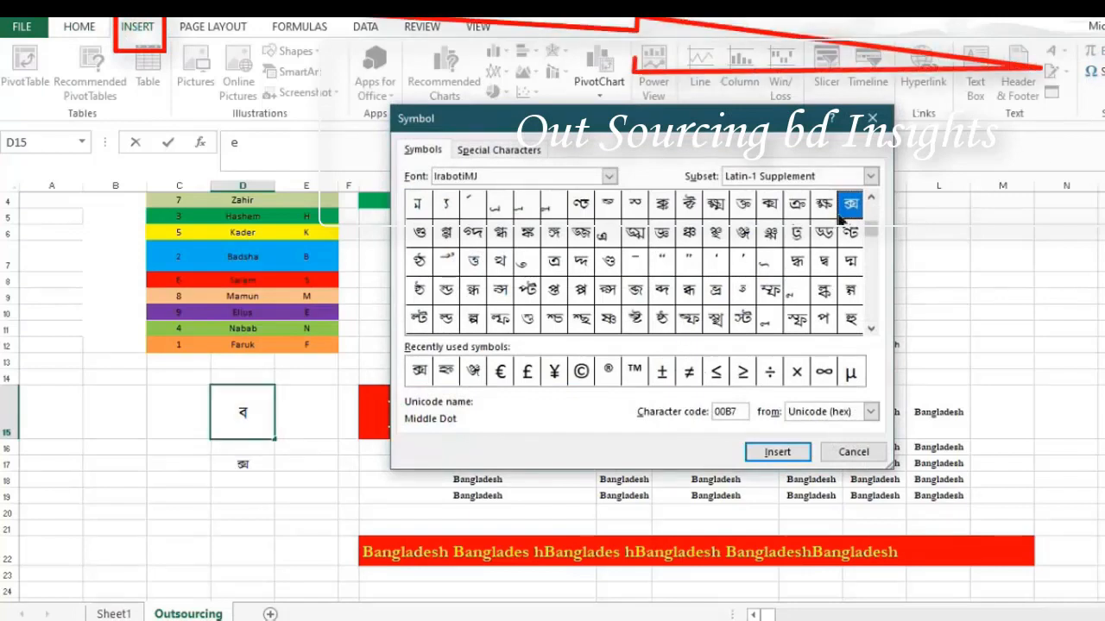
left_click(776, 451)
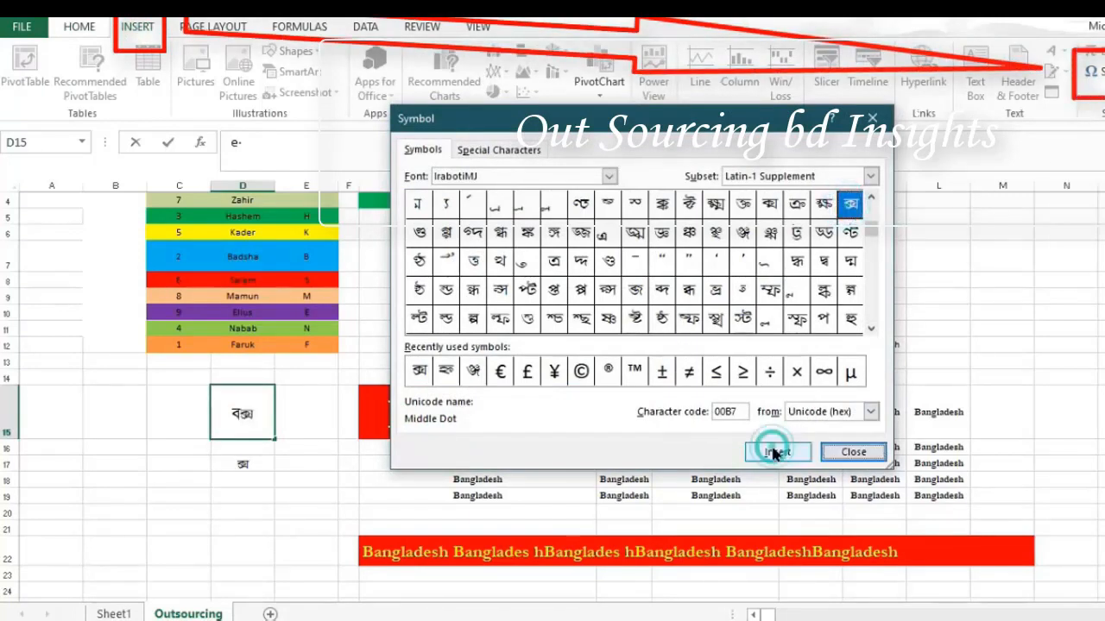
left_click(848, 452)
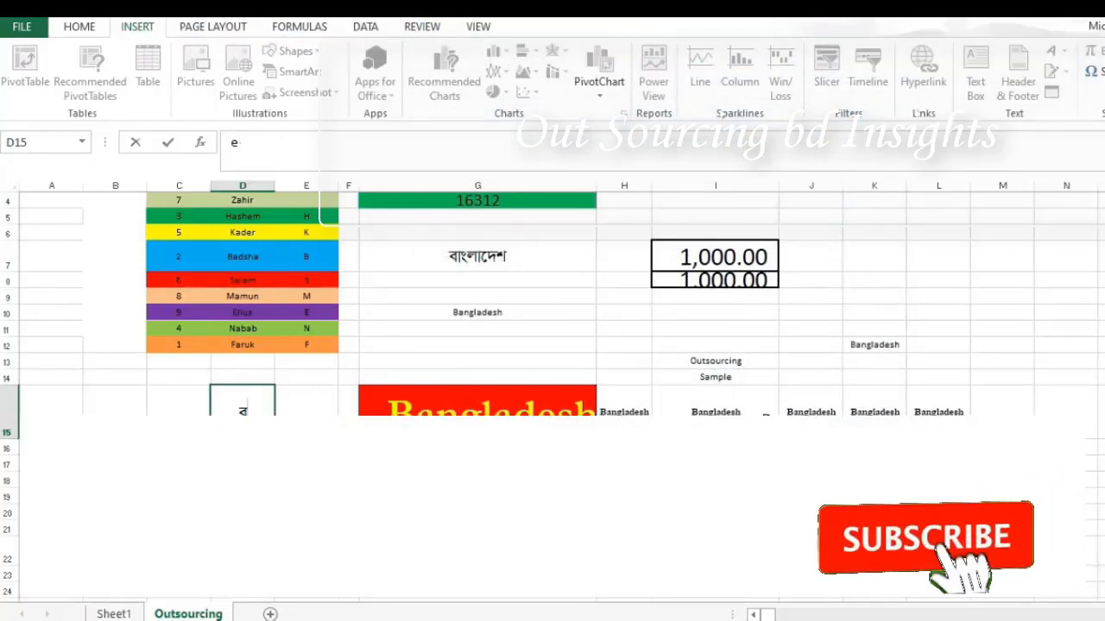
key("Return")
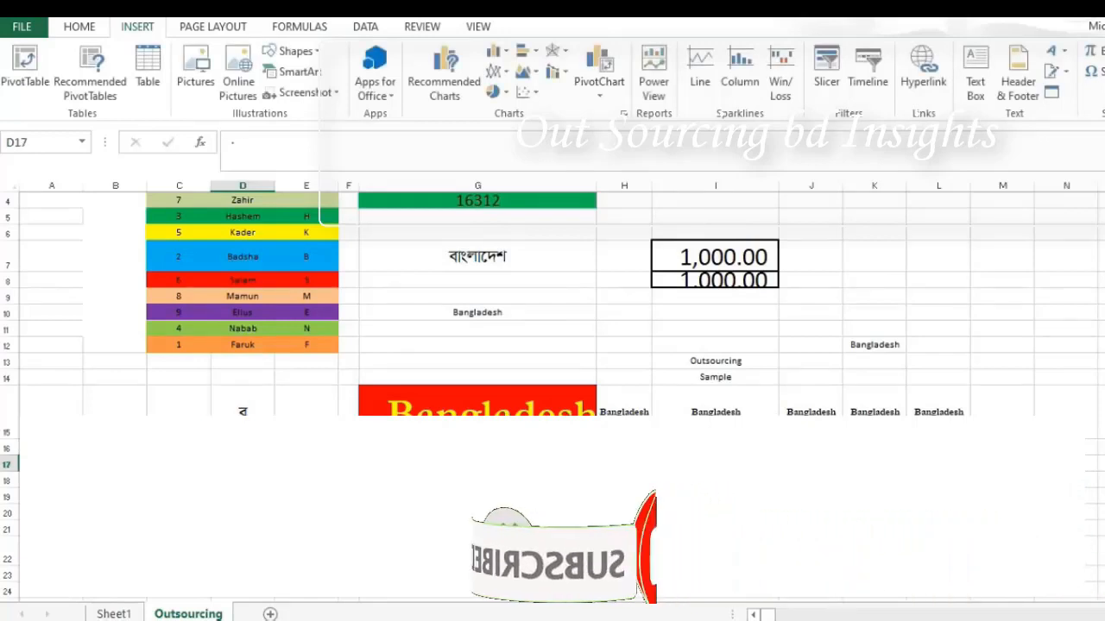
Move the conjunct symbol from cell D17 into cell D15, directly after the letter "ব", to form "বক্স".
double_click(245, 465)
double_click(244, 465)
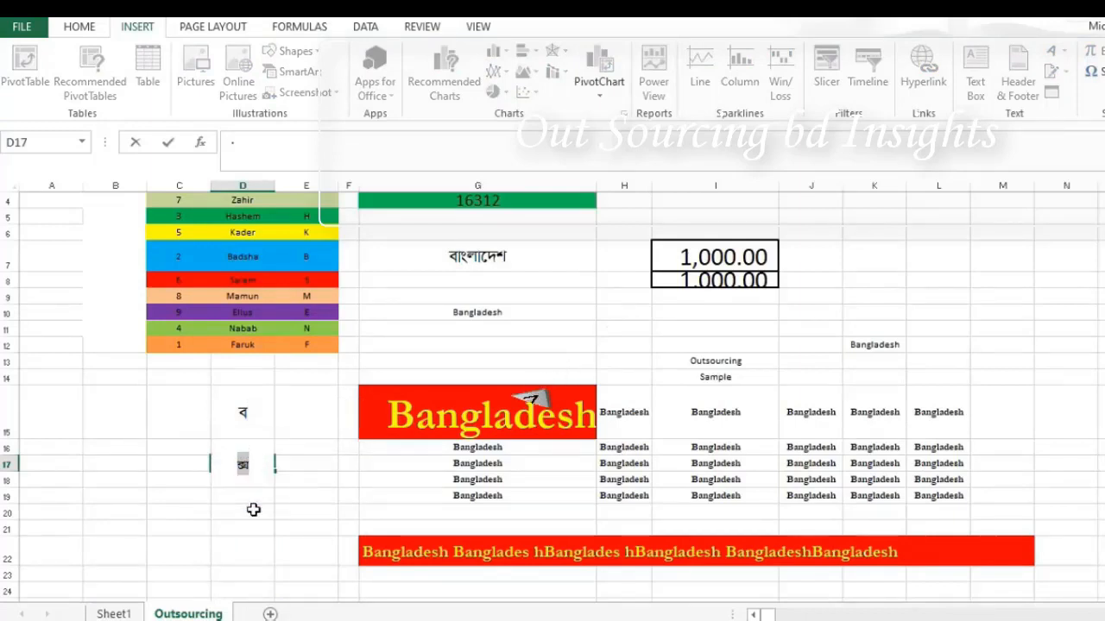
key("BackSpace")
left_click(248, 413)
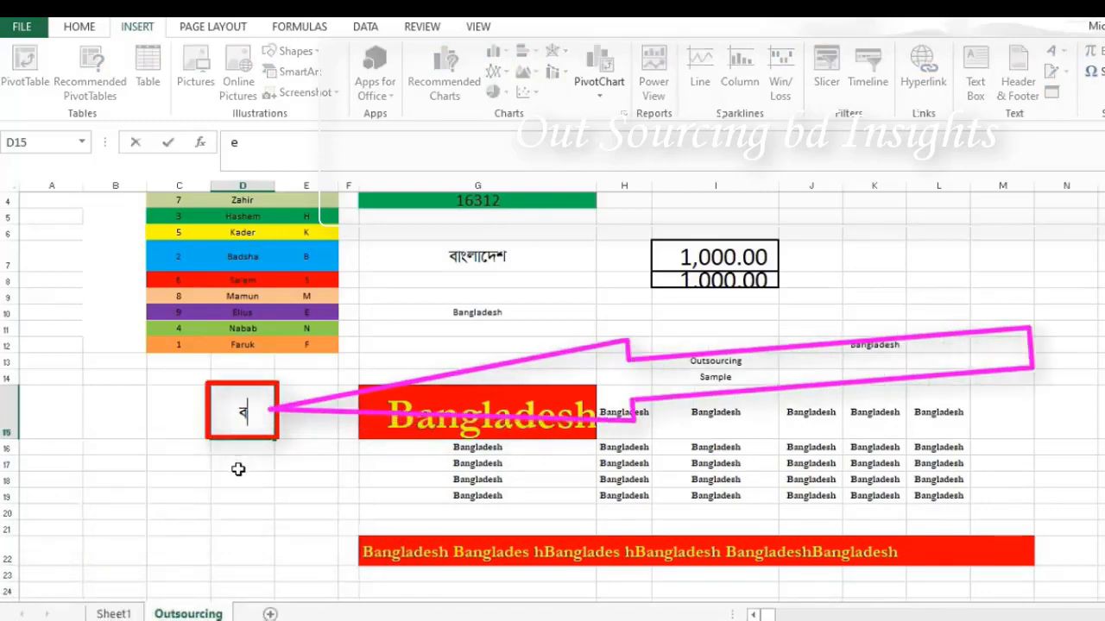
left_click(239, 474)
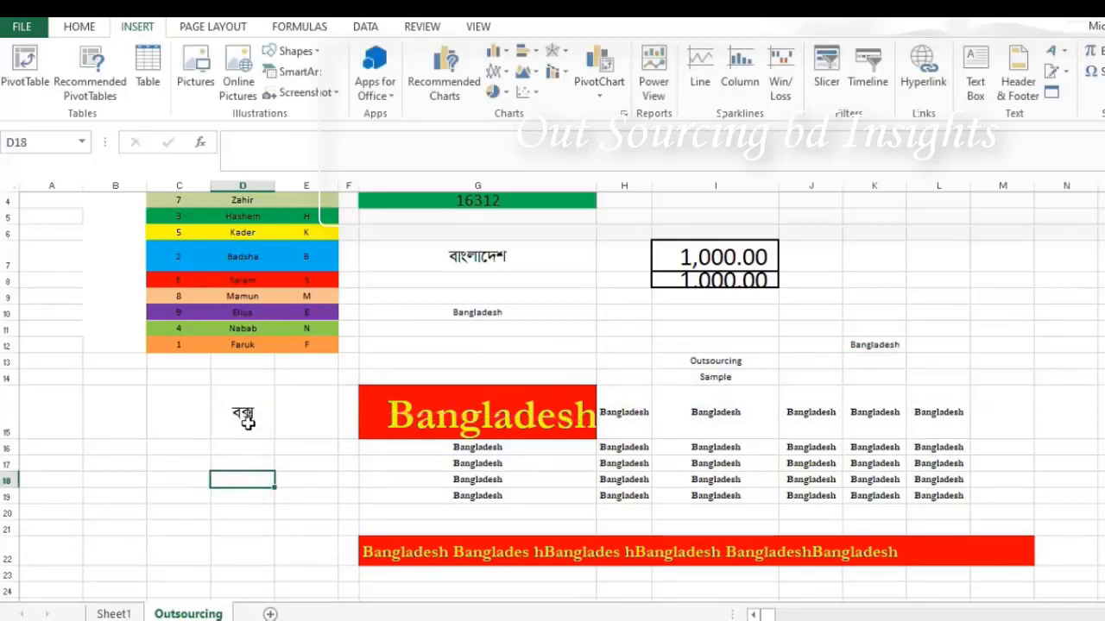
left_click(248, 419)
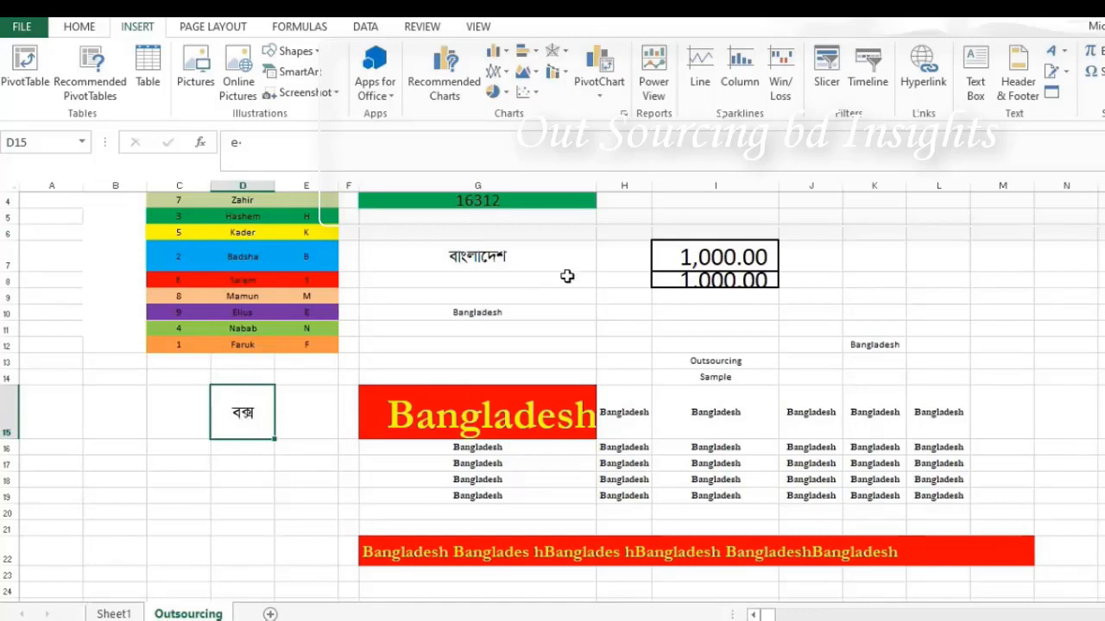
Copy "Bangladesh" from cell G10 and paste it over the Bangla word in cell G7.
left_click(537, 264)
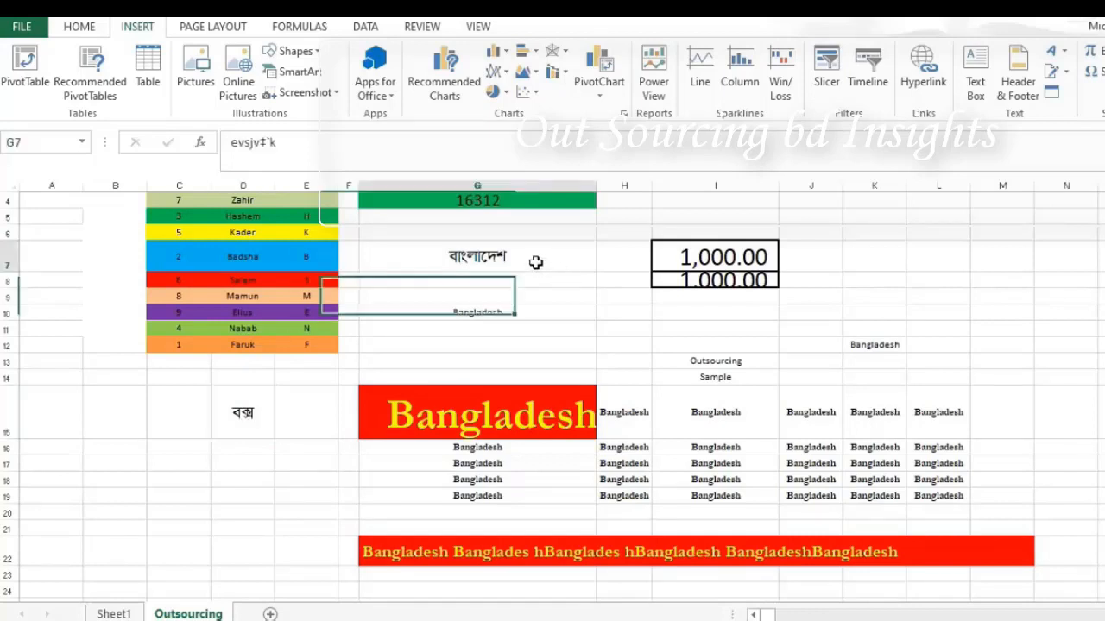
left_click(519, 314)
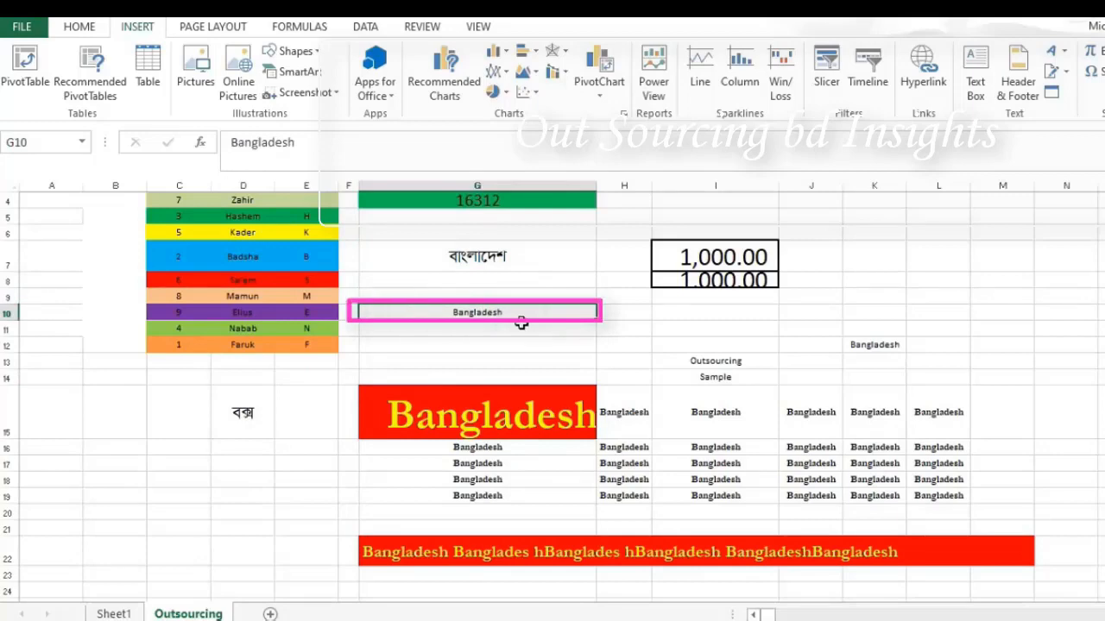
key("ctrl+c")
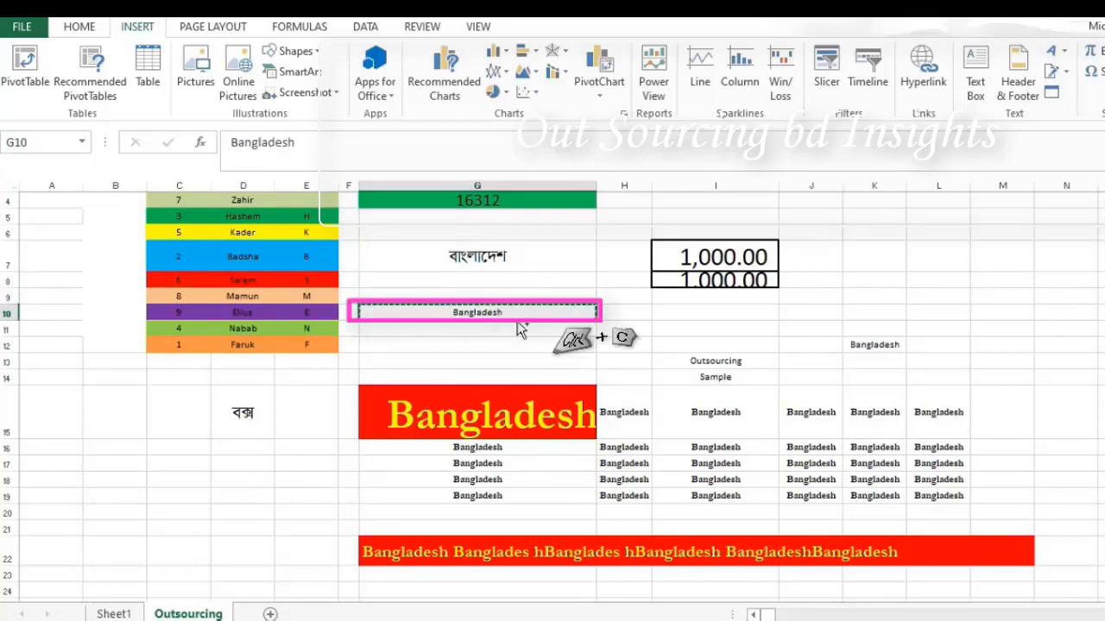
left_click(510, 262)
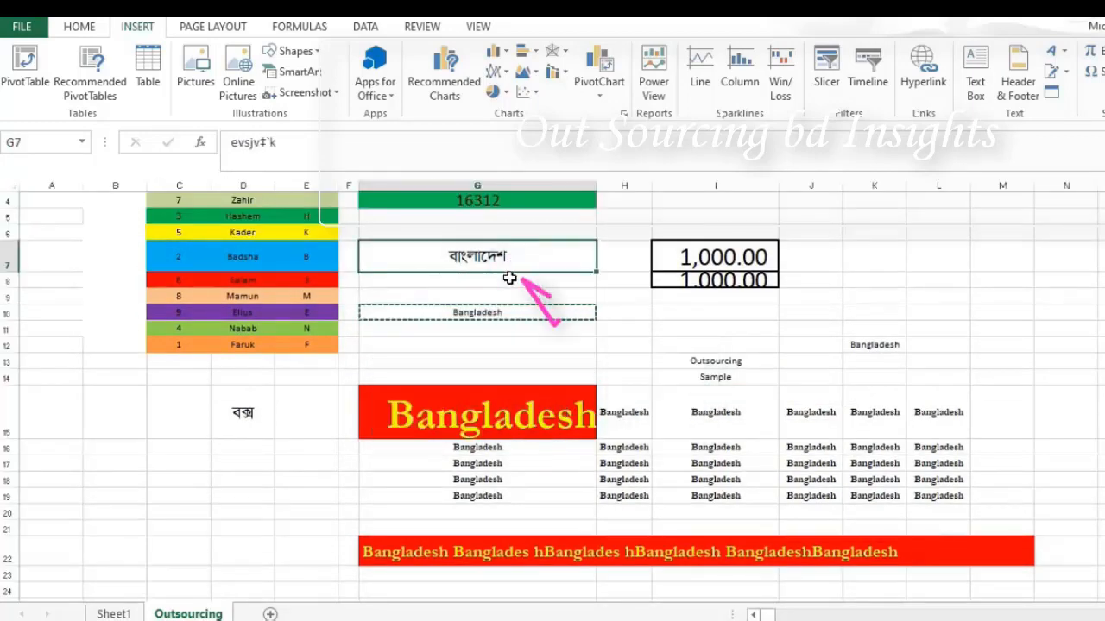
key("ctrl+v")
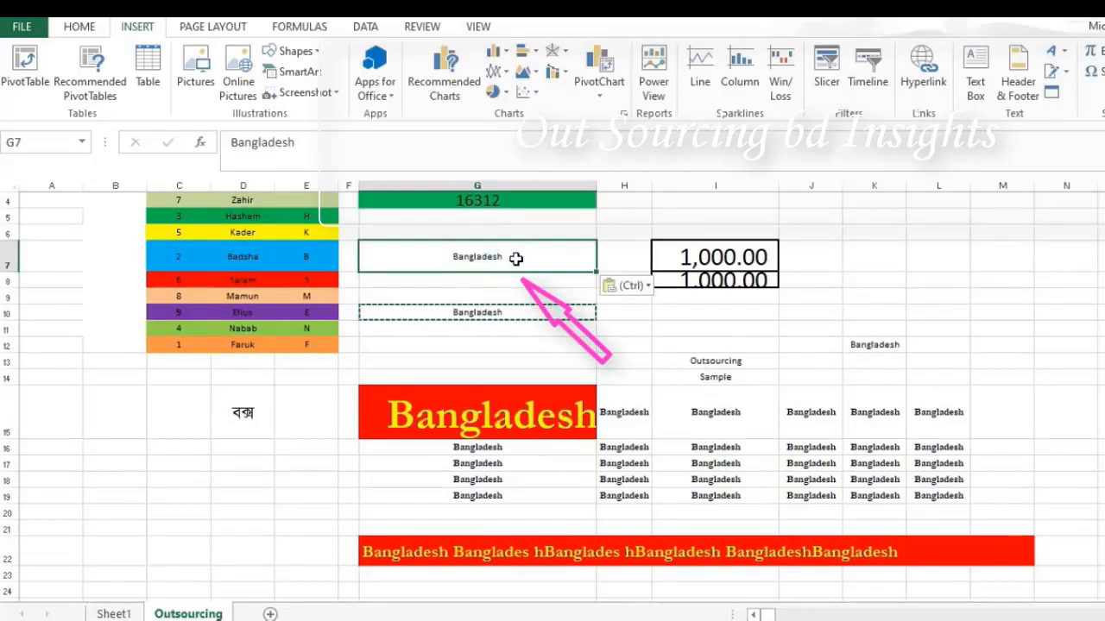
type("&iwKeKeKZeZK")
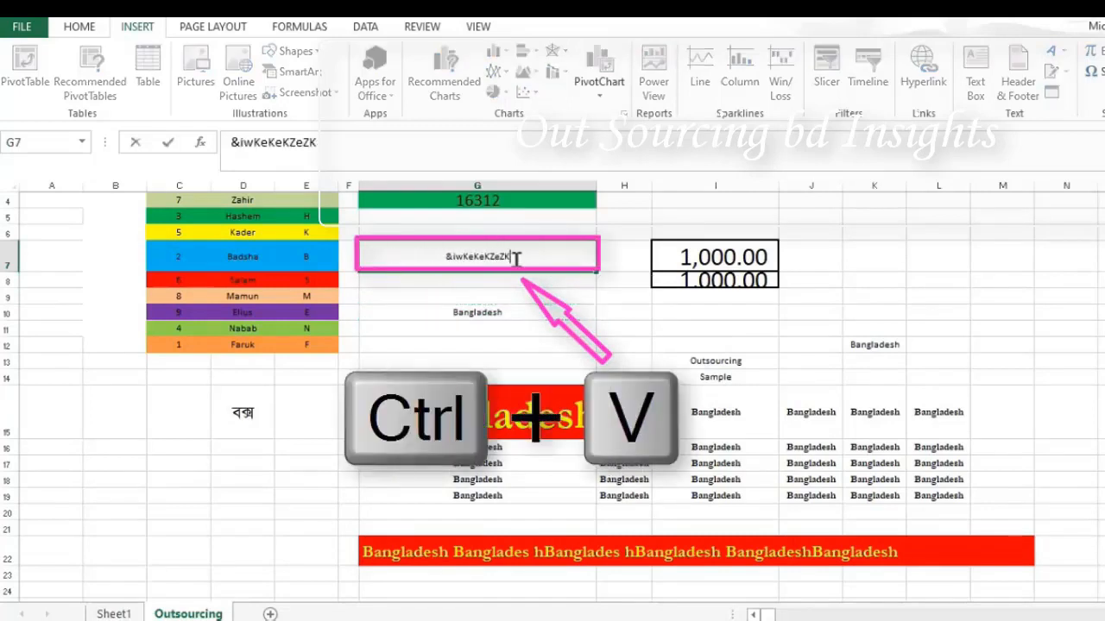
key("BackSpace")
key("BackSpace")
key("BackSpace")
key("BackSpace")
key("BackSpace")
key("BackSpace")
key("BackSpace")
key("BackSpace")
key("BackSpace")
key("BackSpace")
key("BackSpace")
key("BackSpace")
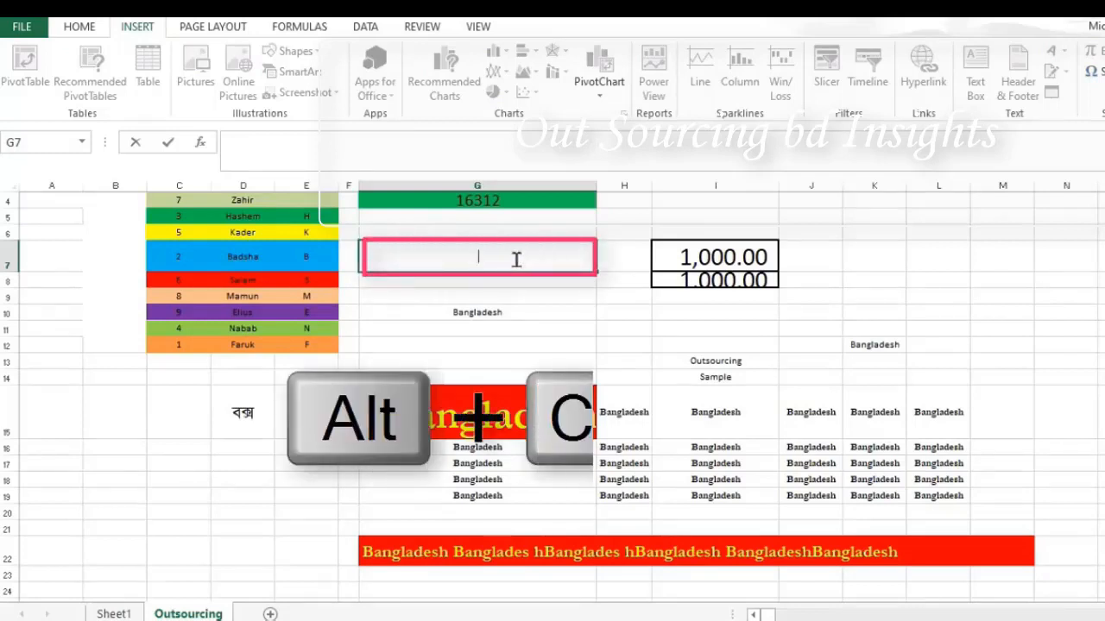
Switch the keyboard from Bangla to English input and enter "ABCDEF" in cell G7.
key("ctrl+alt+b")
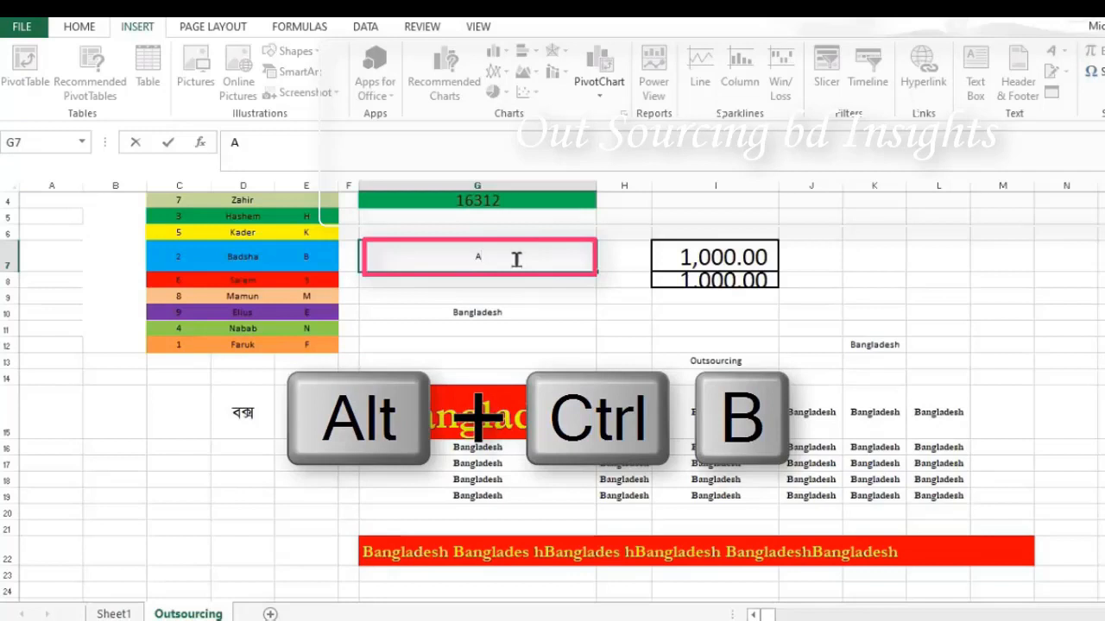
type("BCD")
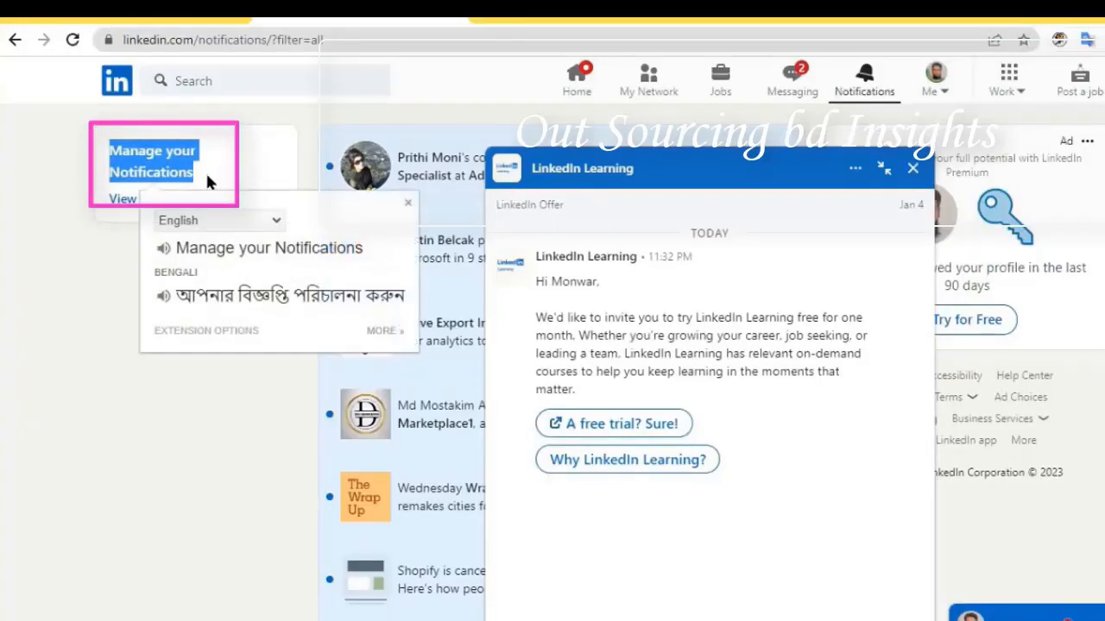
Copy "Manage your Notifications" from the LinkedIn notifications page, switch to Excel and paste it with its source formatting into cell C20.
key("ctrl+c")
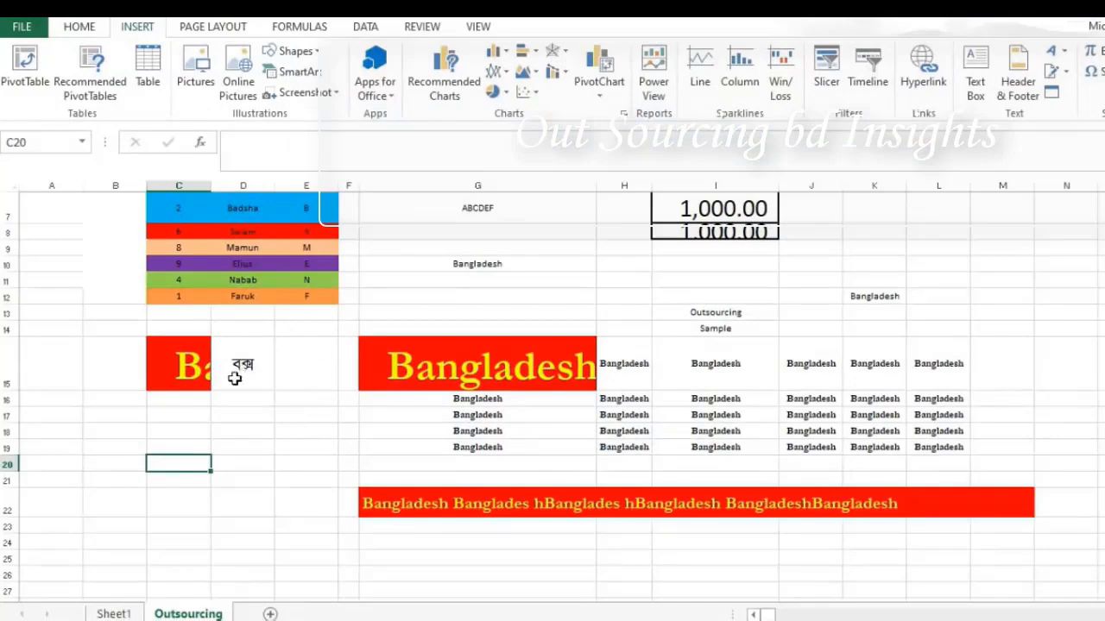
left_click(176, 465)
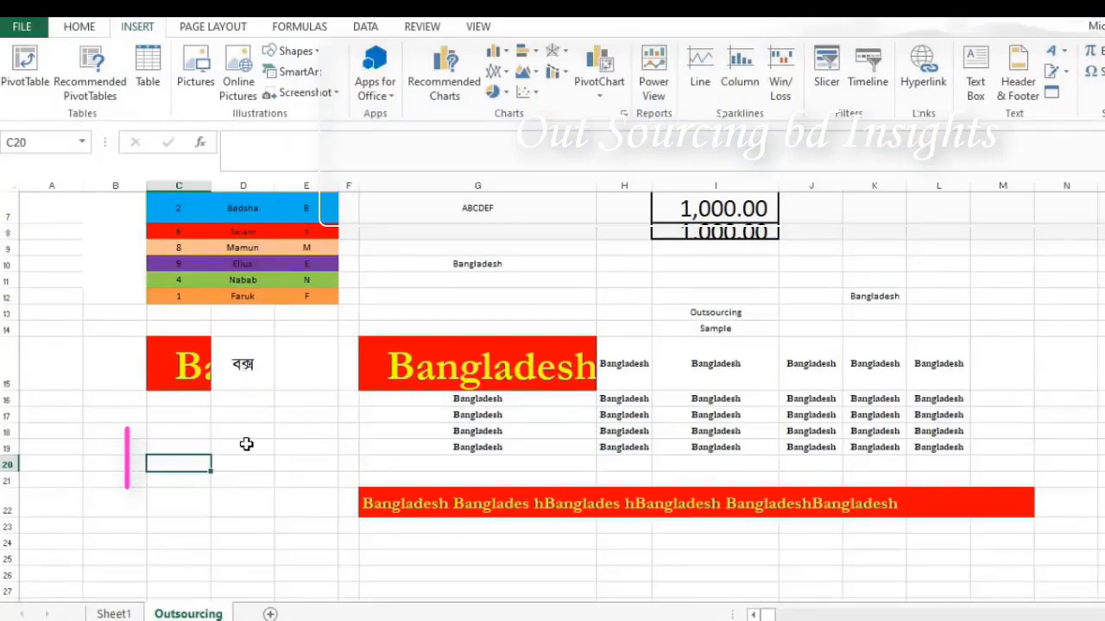
key("ctrl+v")
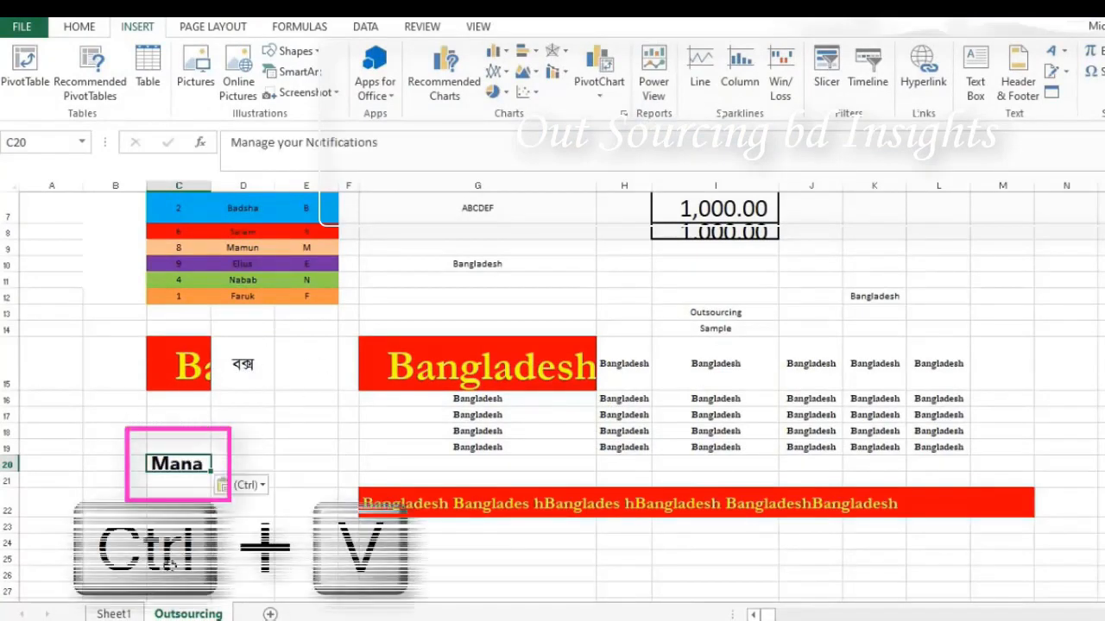
Paste "Manage your Notifications" as plain text inside cell C23 in edit mode and commit the entry.
left_click(170, 528)
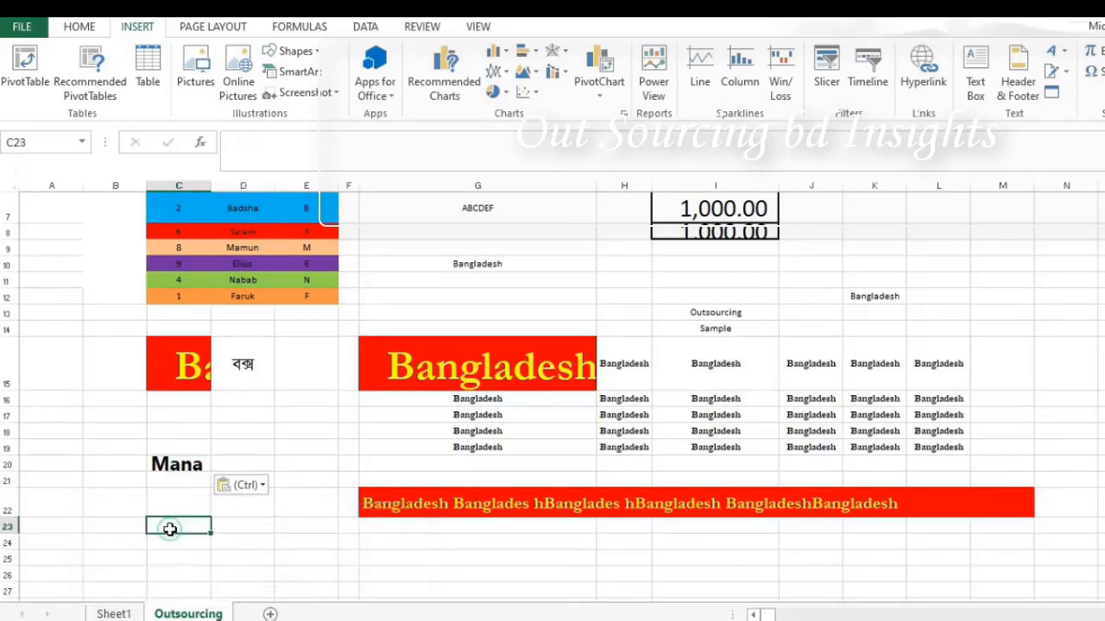
key("ctrl+v")
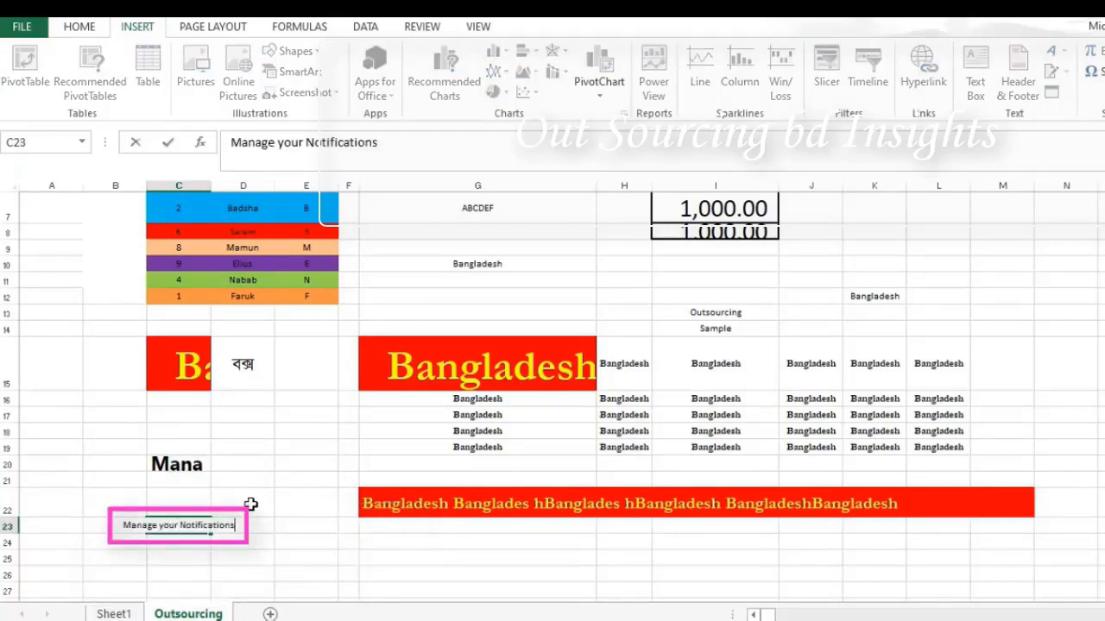
left_click(246, 504)
Compare the content and formatting of the pasted text in cells C20 and C23.
left_click(177, 526)
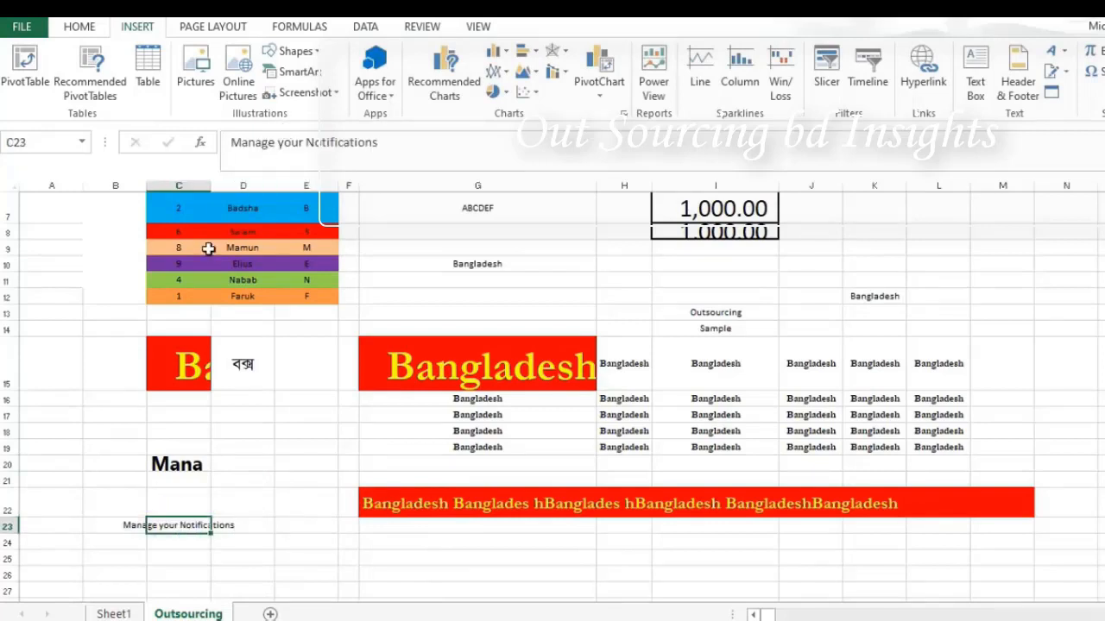
left_click(181, 465)
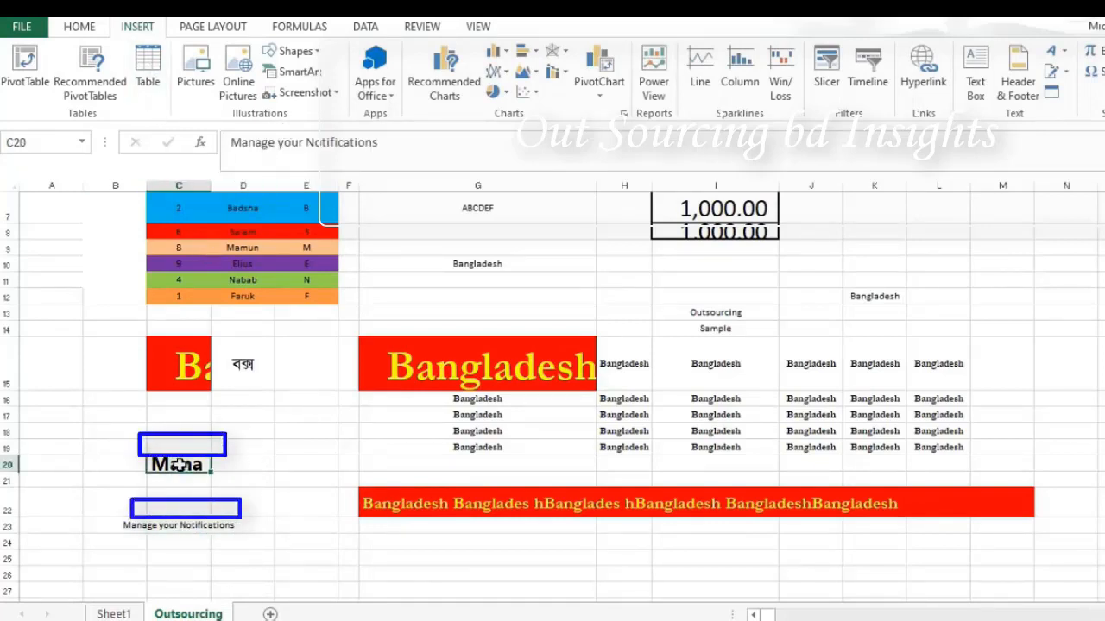
left_click(177, 530)
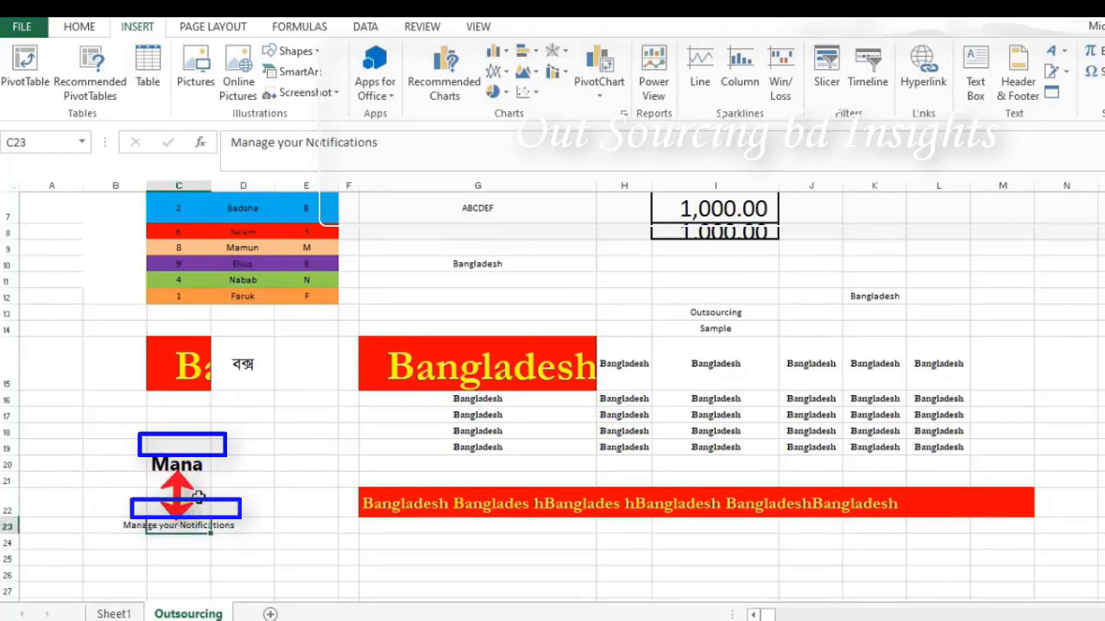
left_click(255, 466)
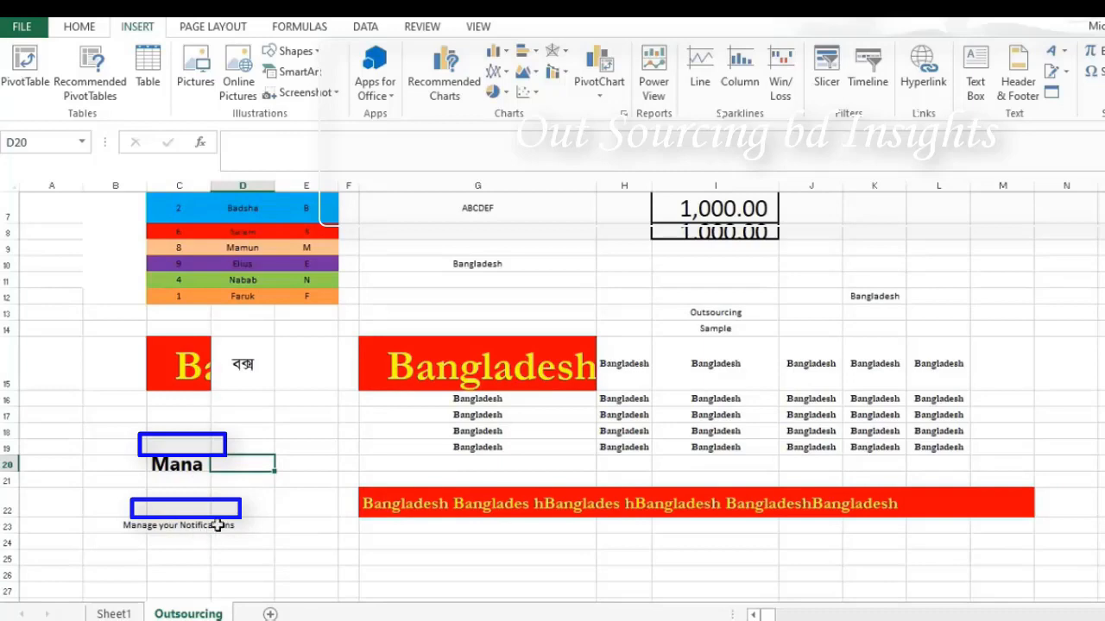
left_click(185, 528)
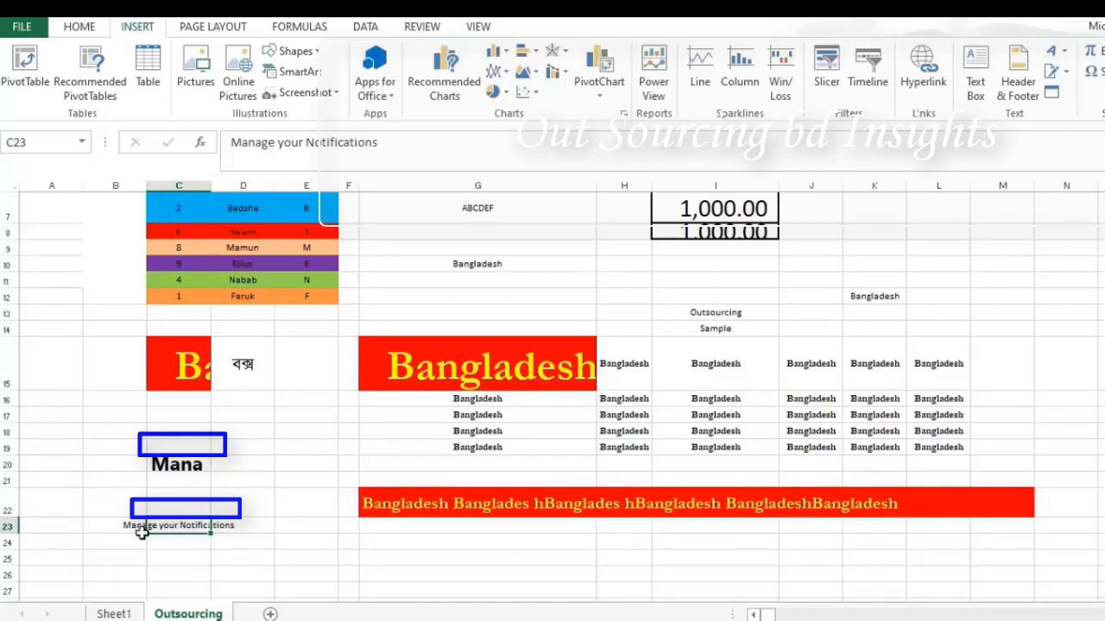
left_click(188, 473)
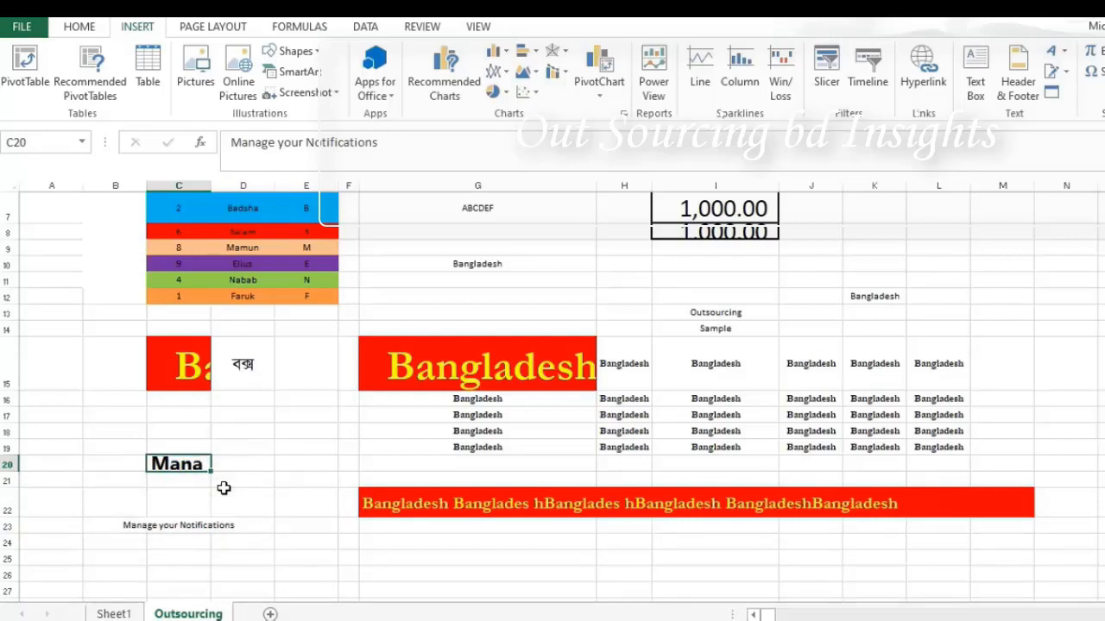
Delete rows 12 to 15 on Sheet1 and undo the deletion.
key("ctrl+Page_Up")
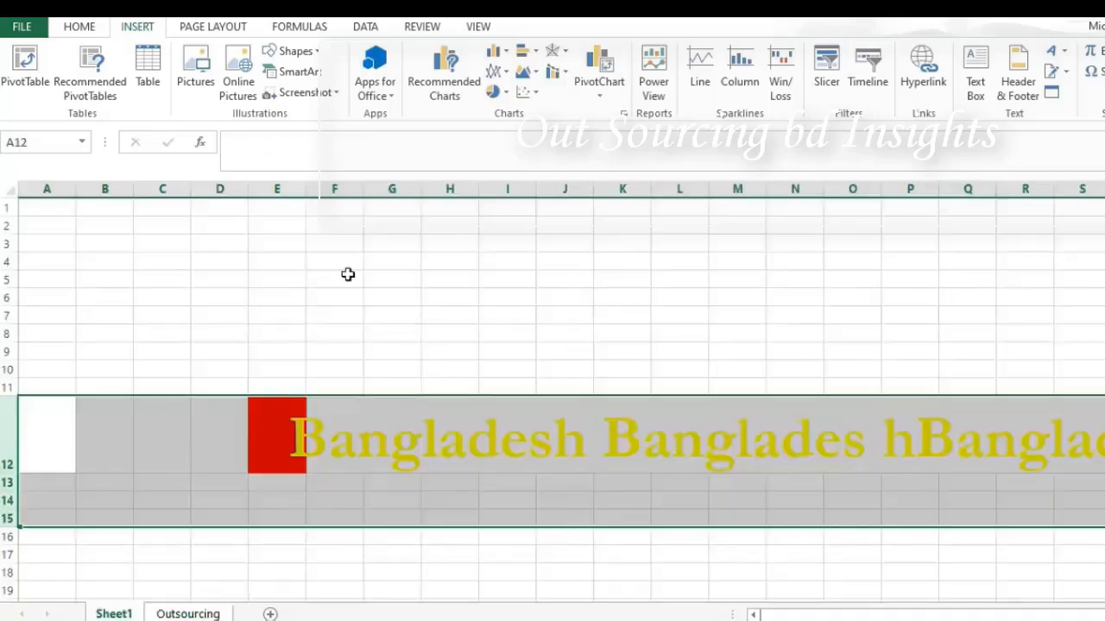
right_click(10, 429)
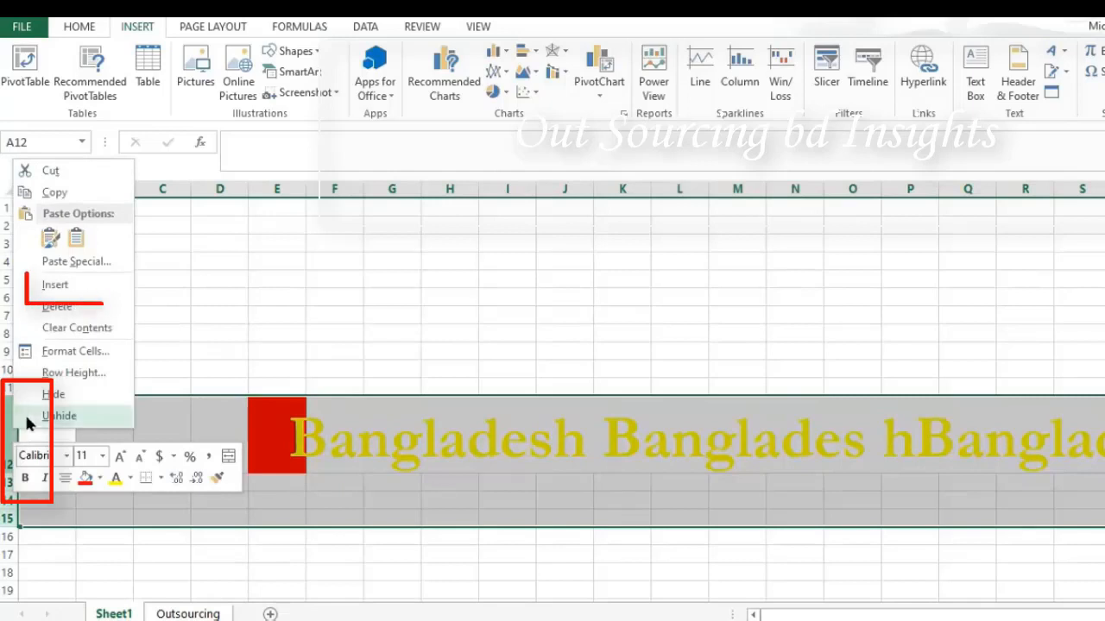
left_click(79, 308)
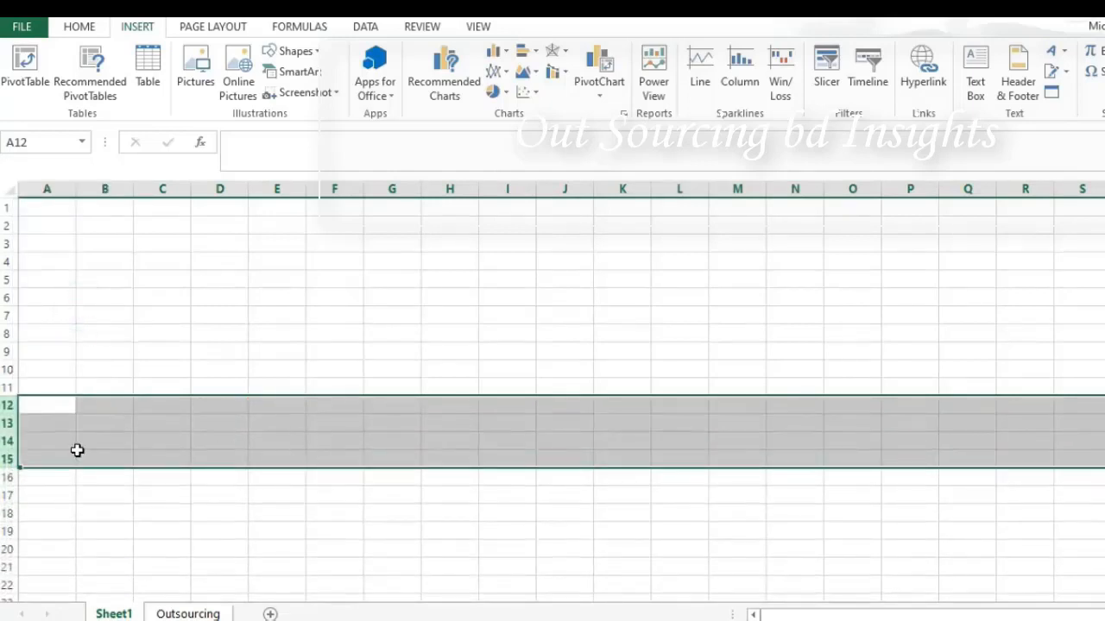
left_click(120, 429)
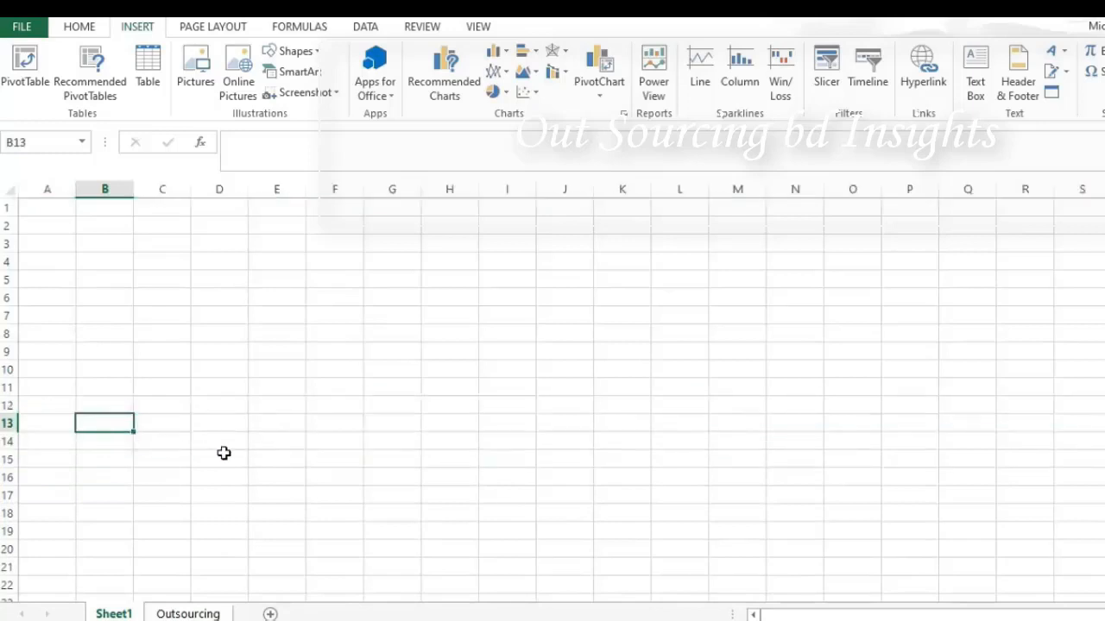
key("ctrl+z")
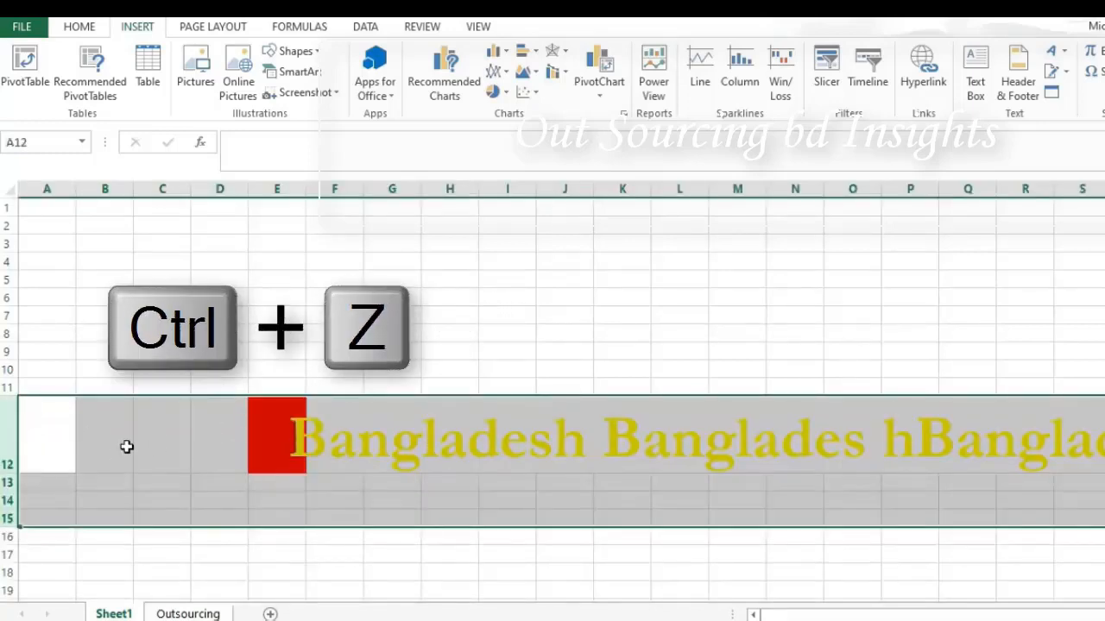
Hide rows 12 to 15 on Sheet1 and deselect them by selecting cell C18.
right_click(98, 434)
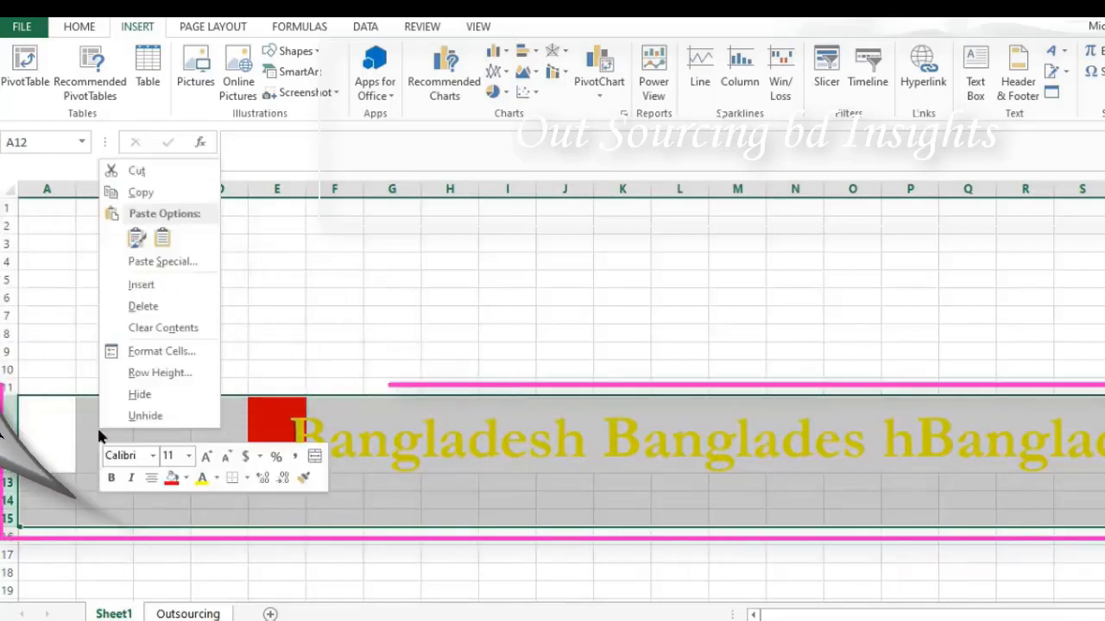
left_click(149, 394)
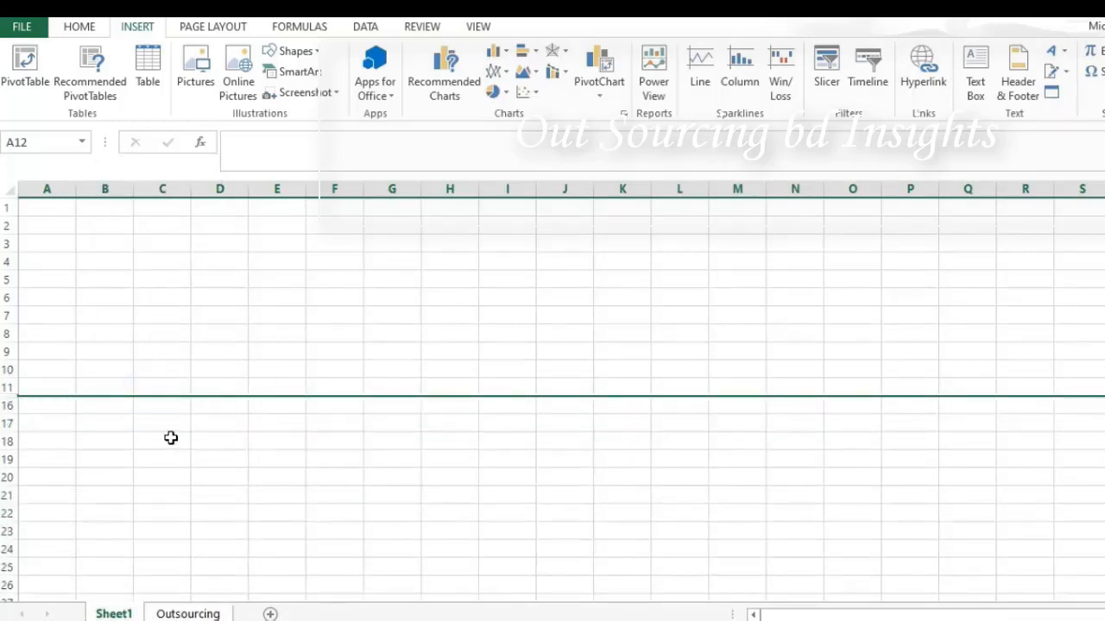
left_click(171, 438)
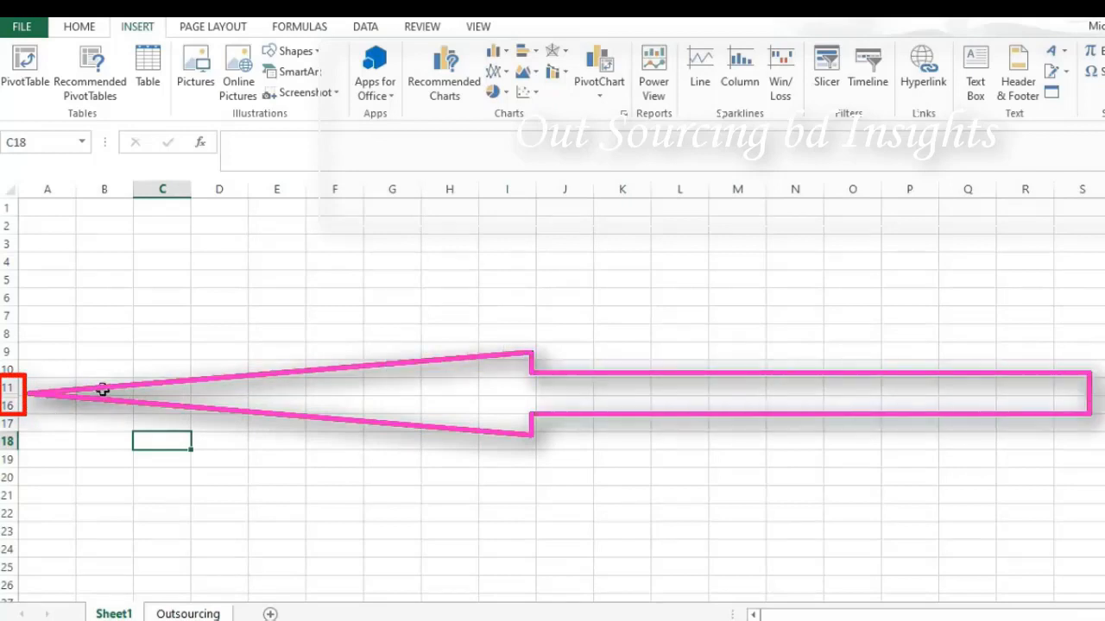
left_click_drag(103, 390, 102, 402)
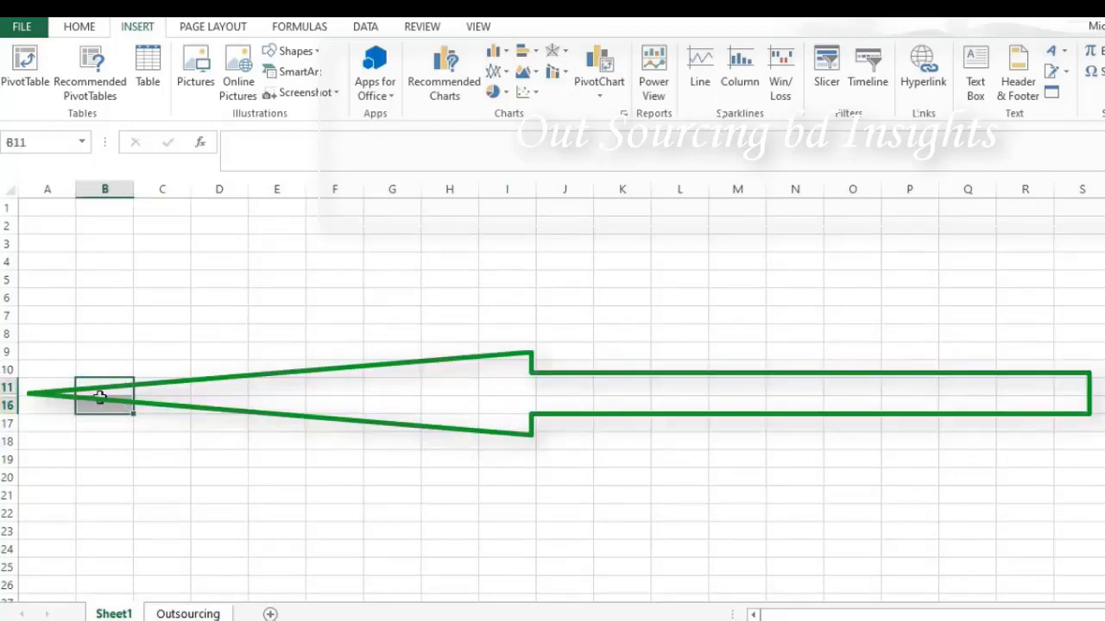
right_click(98, 395)
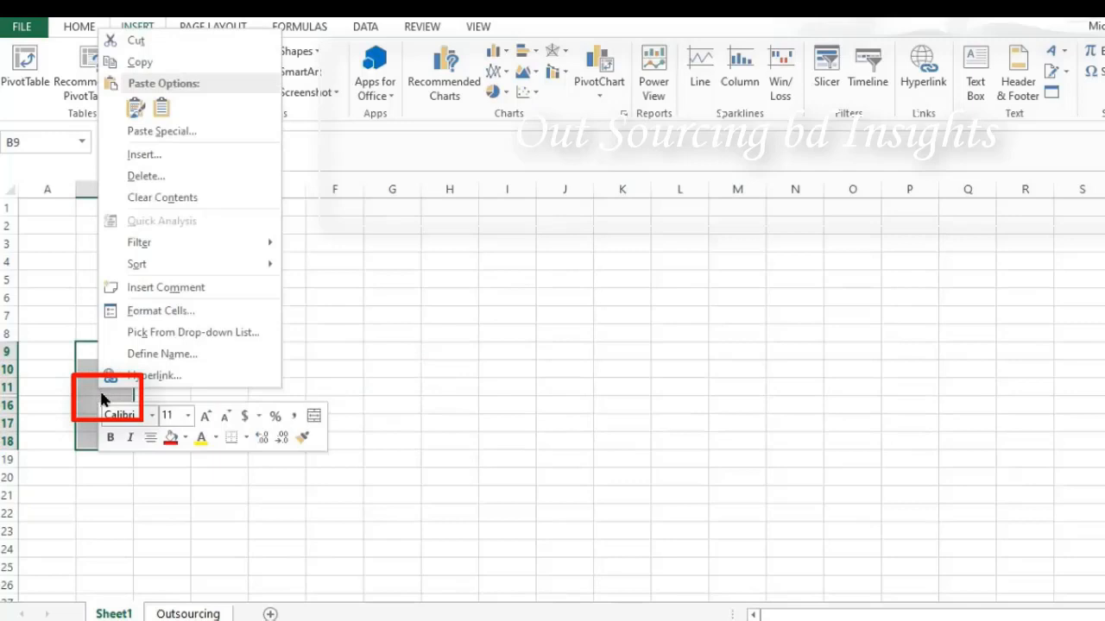
left_click(332, 357)
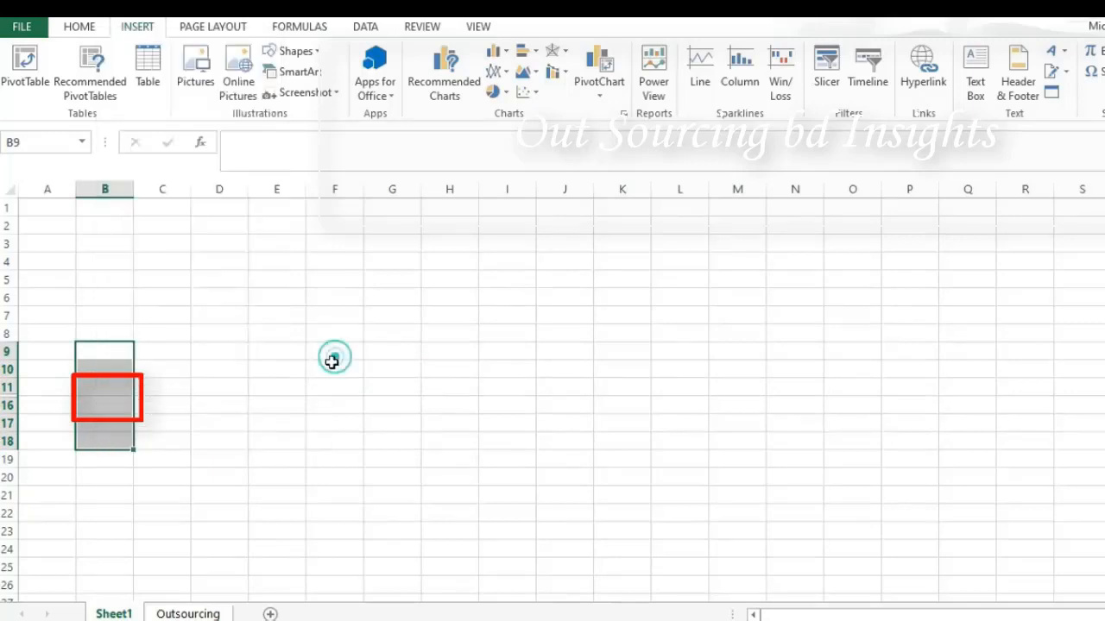
left_click_drag(98, 349, 101, 414)
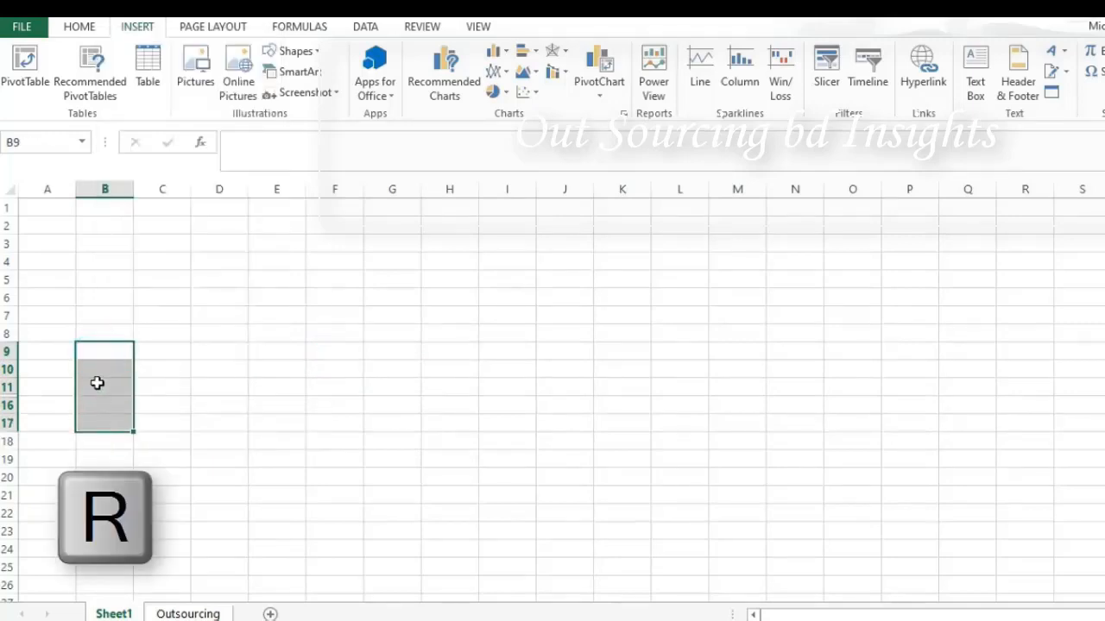
right_click(95, 385)
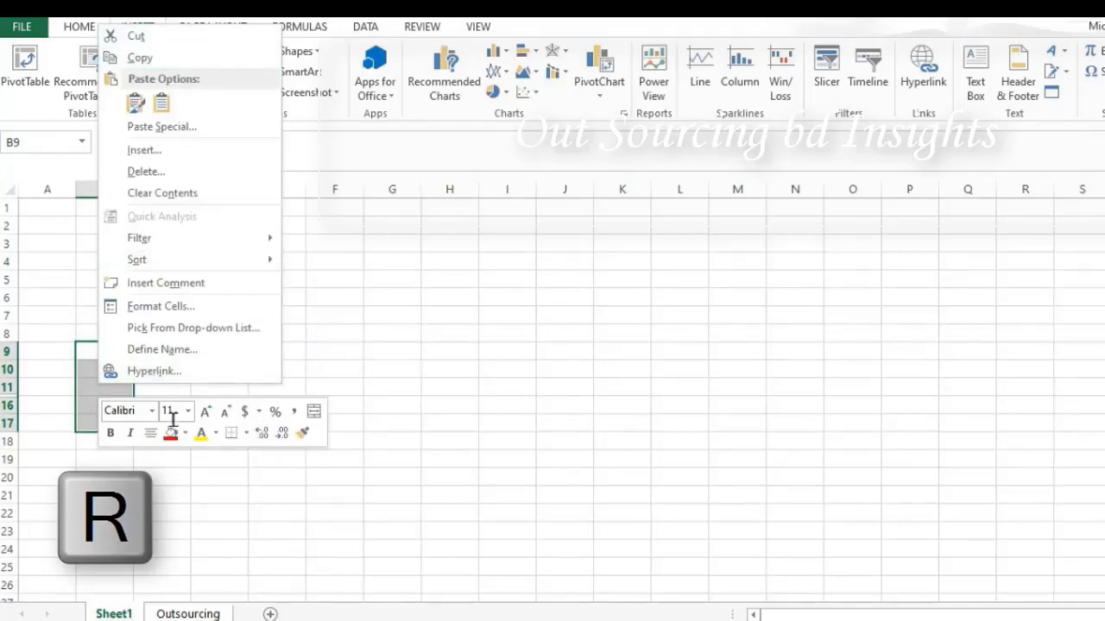
left_click(205, 493)
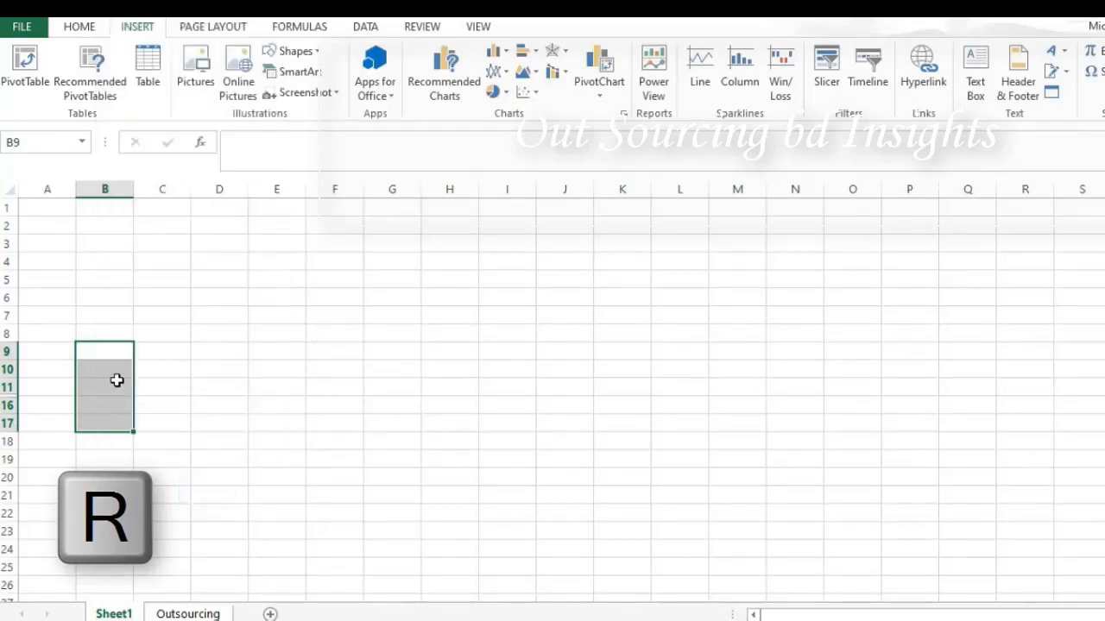
left_click_drag(111, 353, 112, 428)
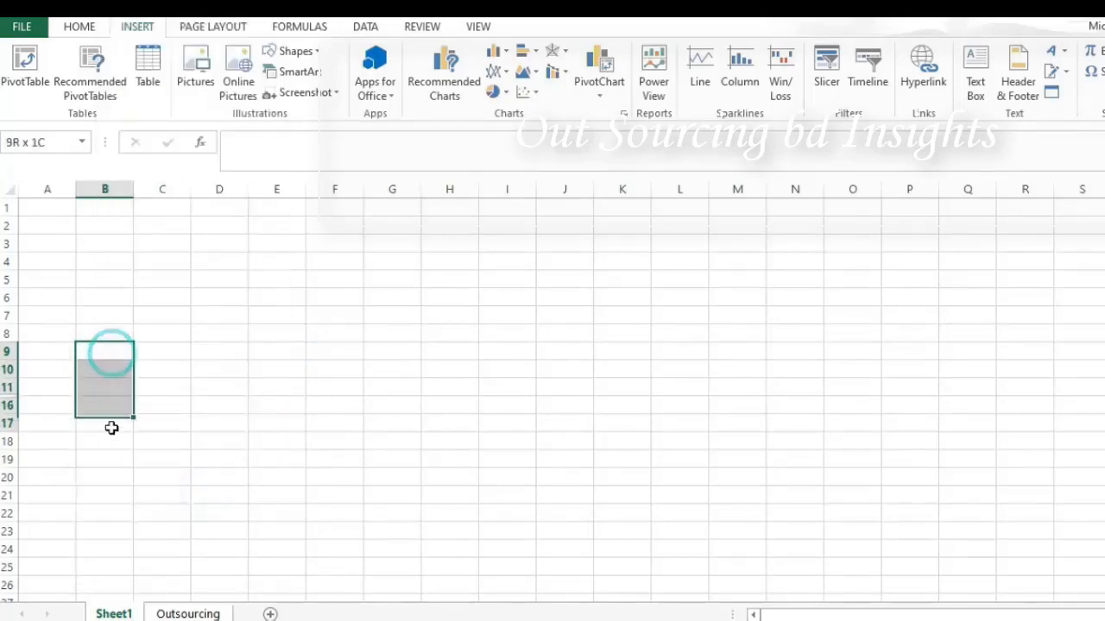
left_click(205, 401)
Select entire rows 9 to 17 and unhide the hidden rows 12 to 15 between them.
left_click_drag(7, 351, 8, 423)
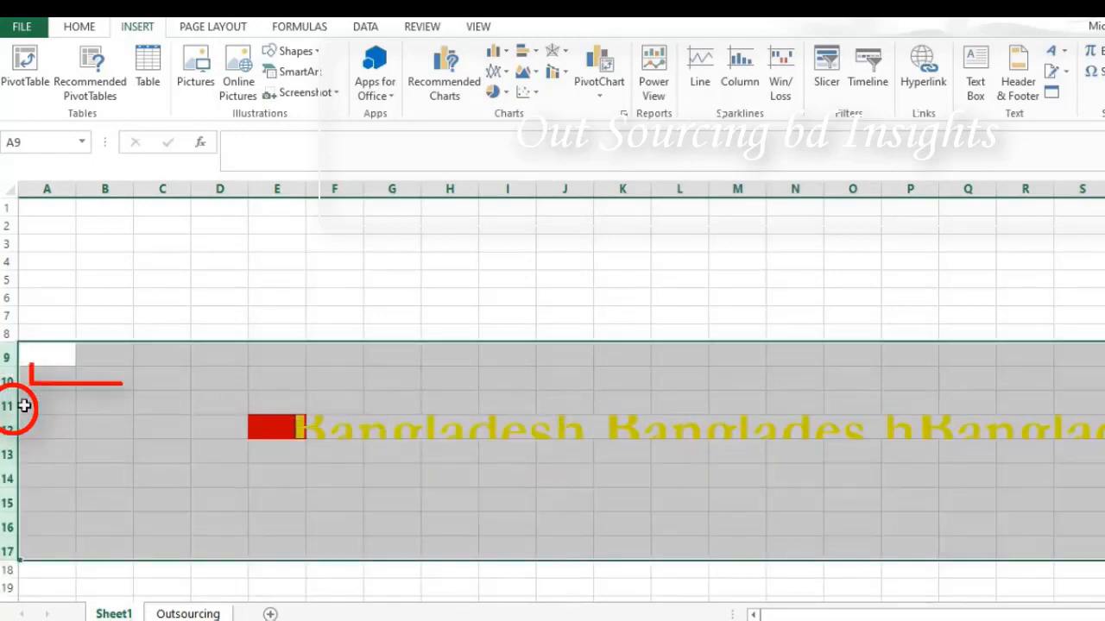
right_click(14, 409)
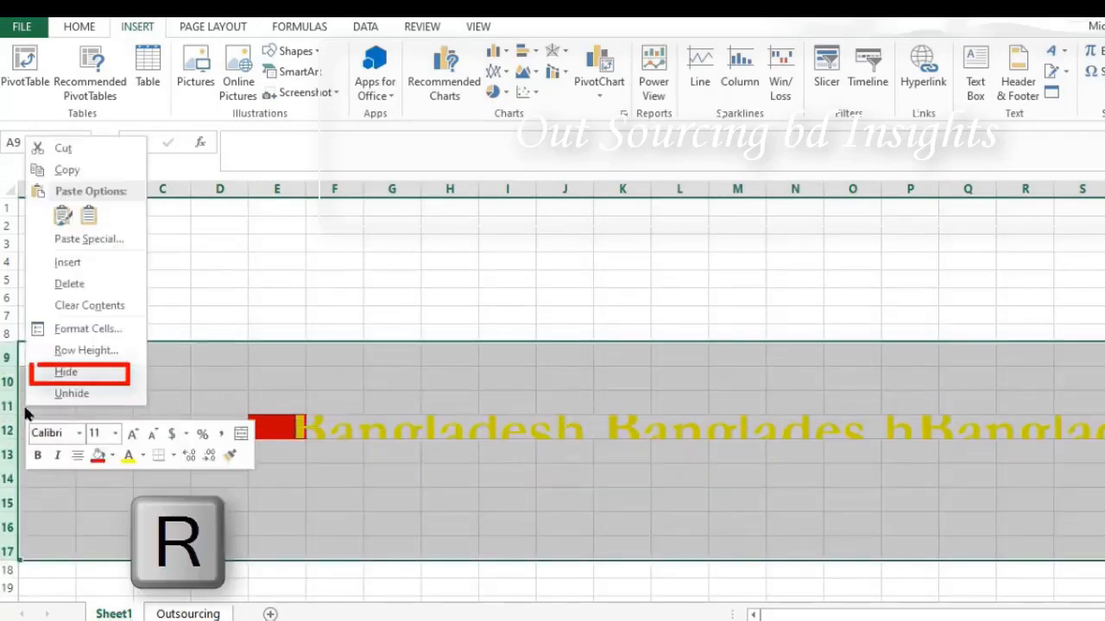
left_click(75, 394)
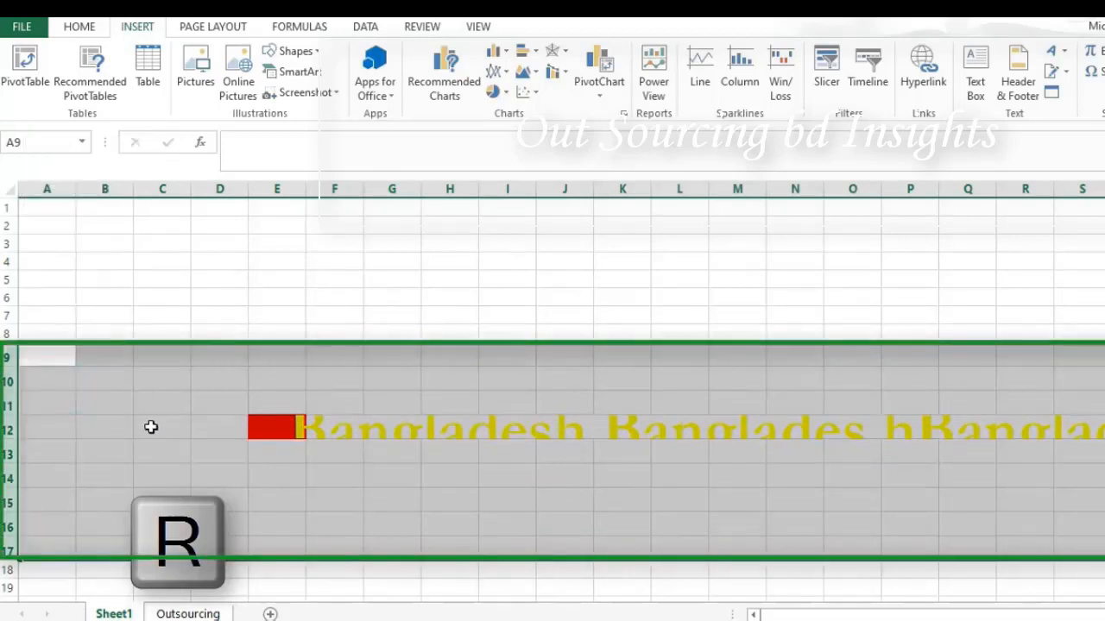